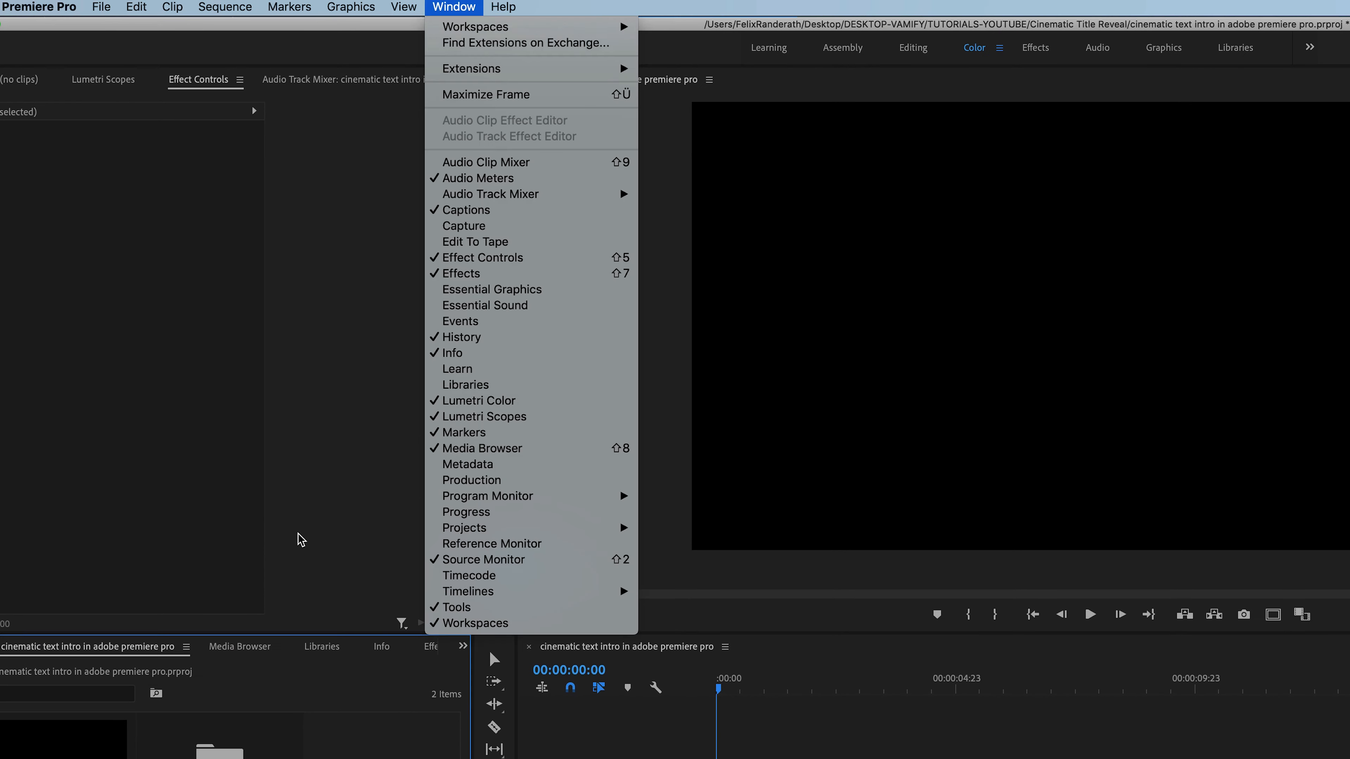
- Open the Essential Graphics panel and switch it to its Edit view
left_click(453, 6)
mouse_move(468, 35)
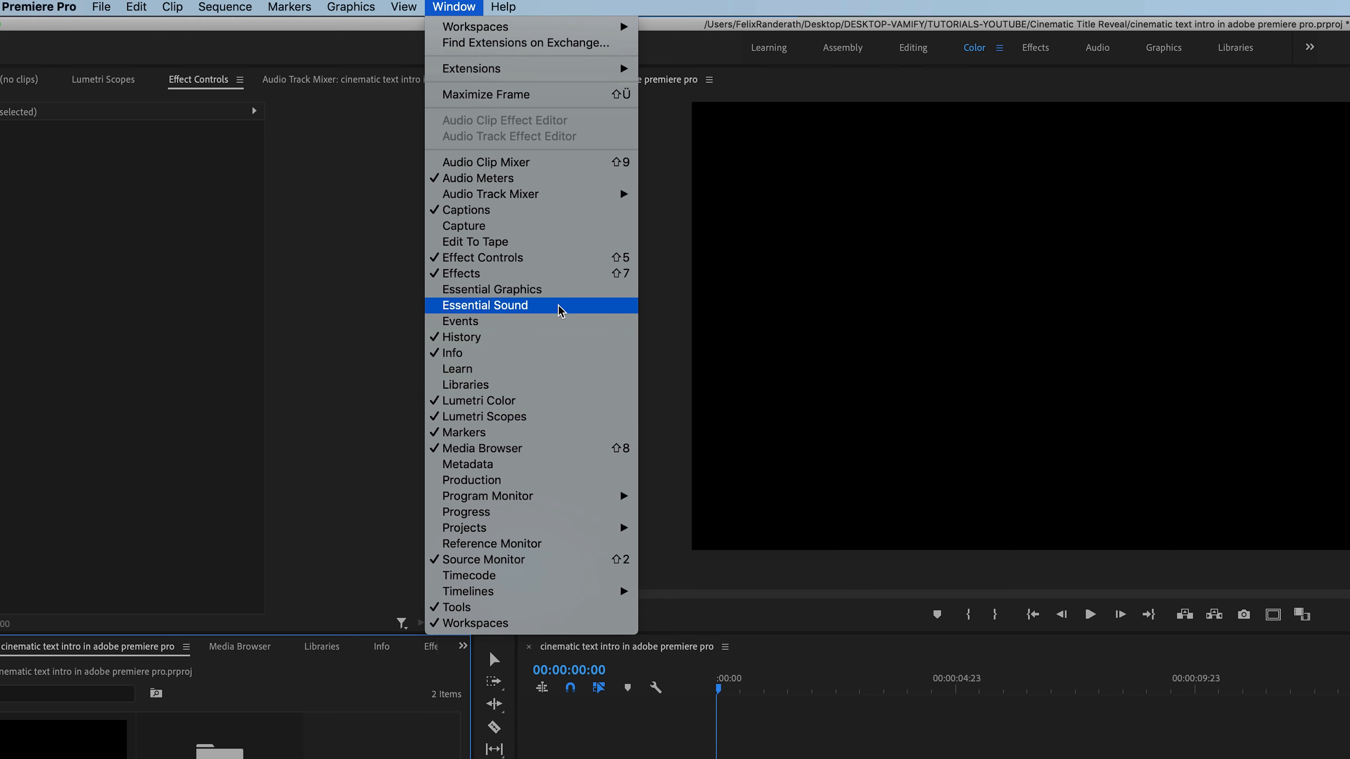
left_click(566, 291)
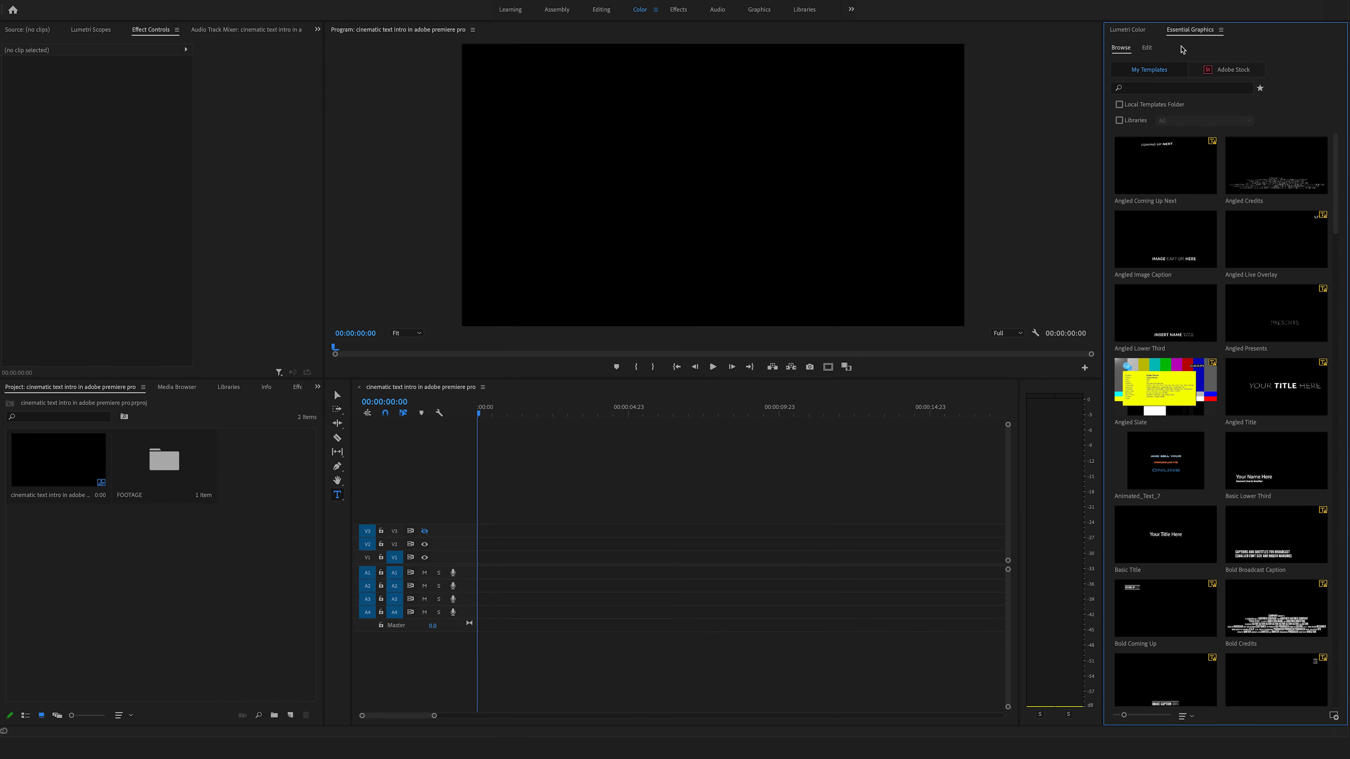
left_click(1147, 49)
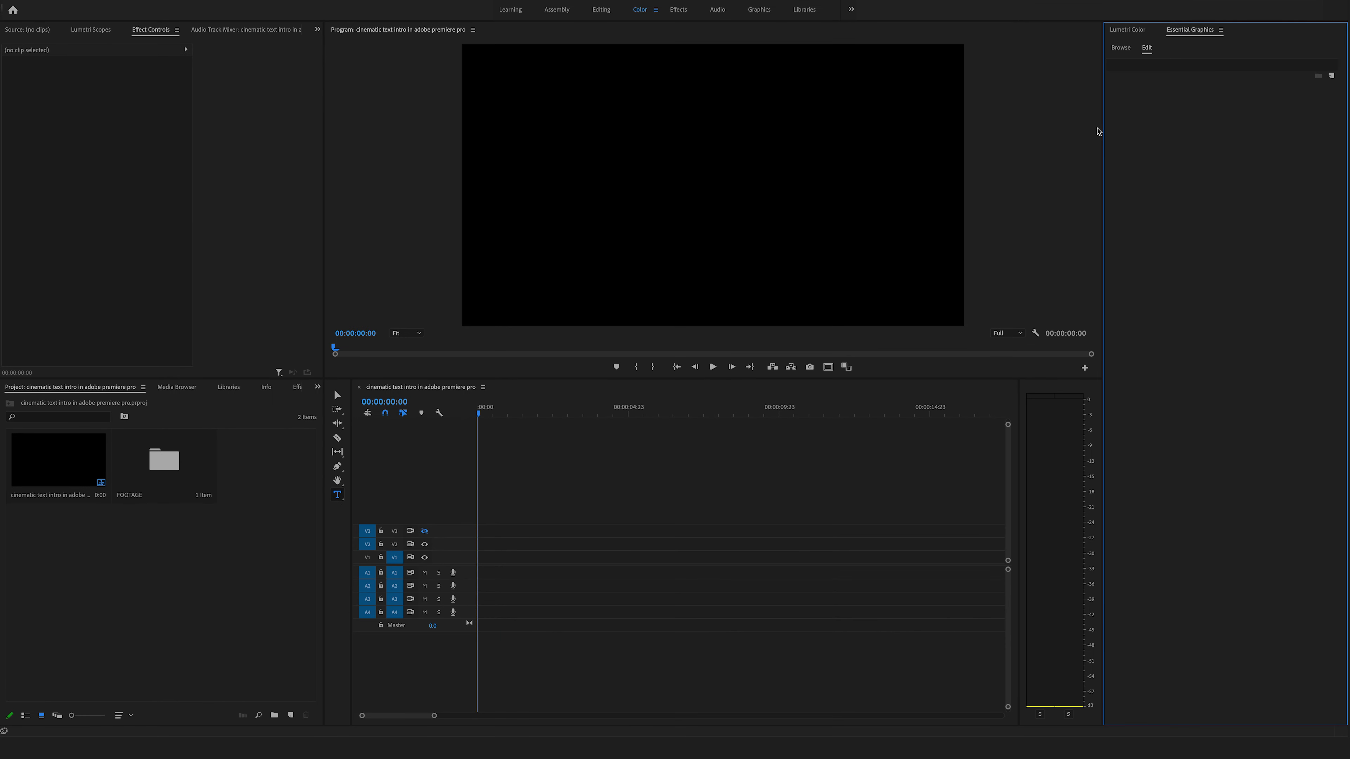
- Create a text layer in the program monitor reading Cinematic TEXT INTRO
left_click(547, 168)
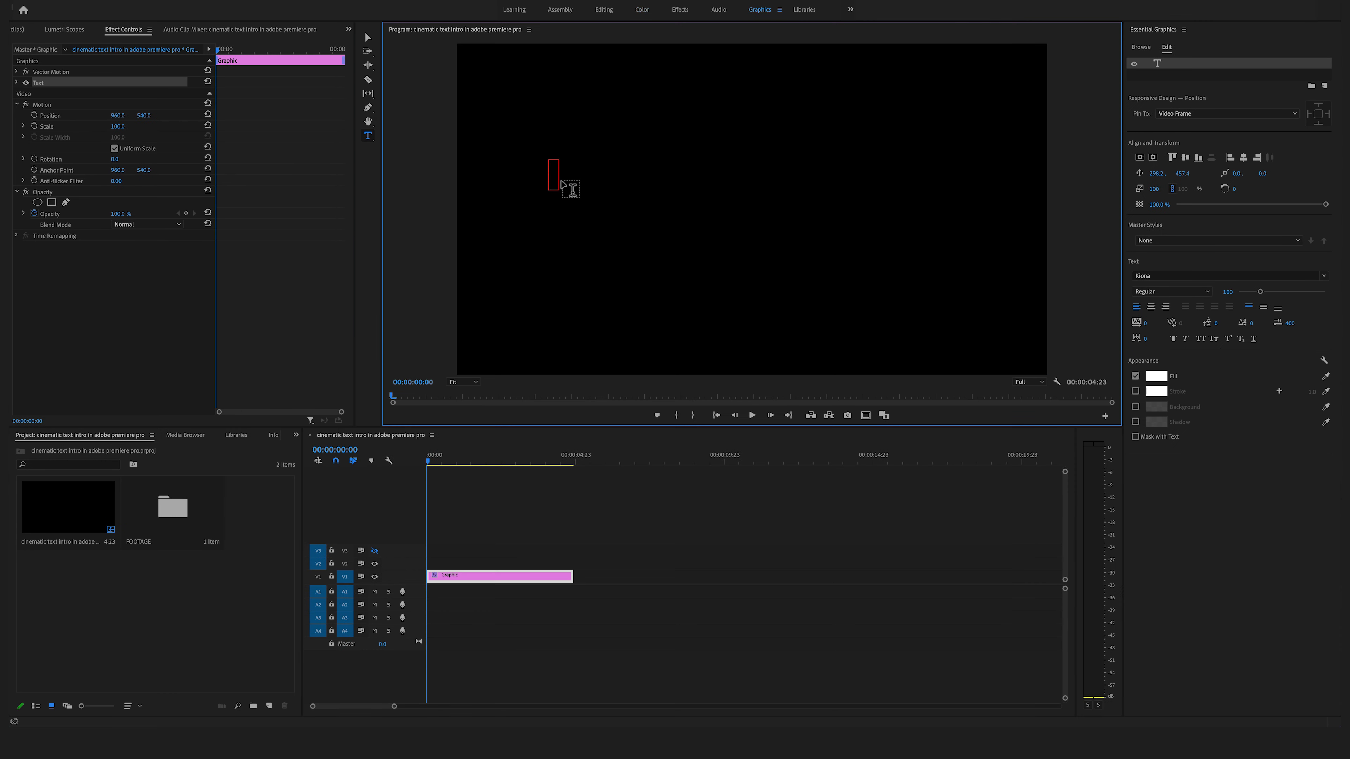
type("Cinemat")
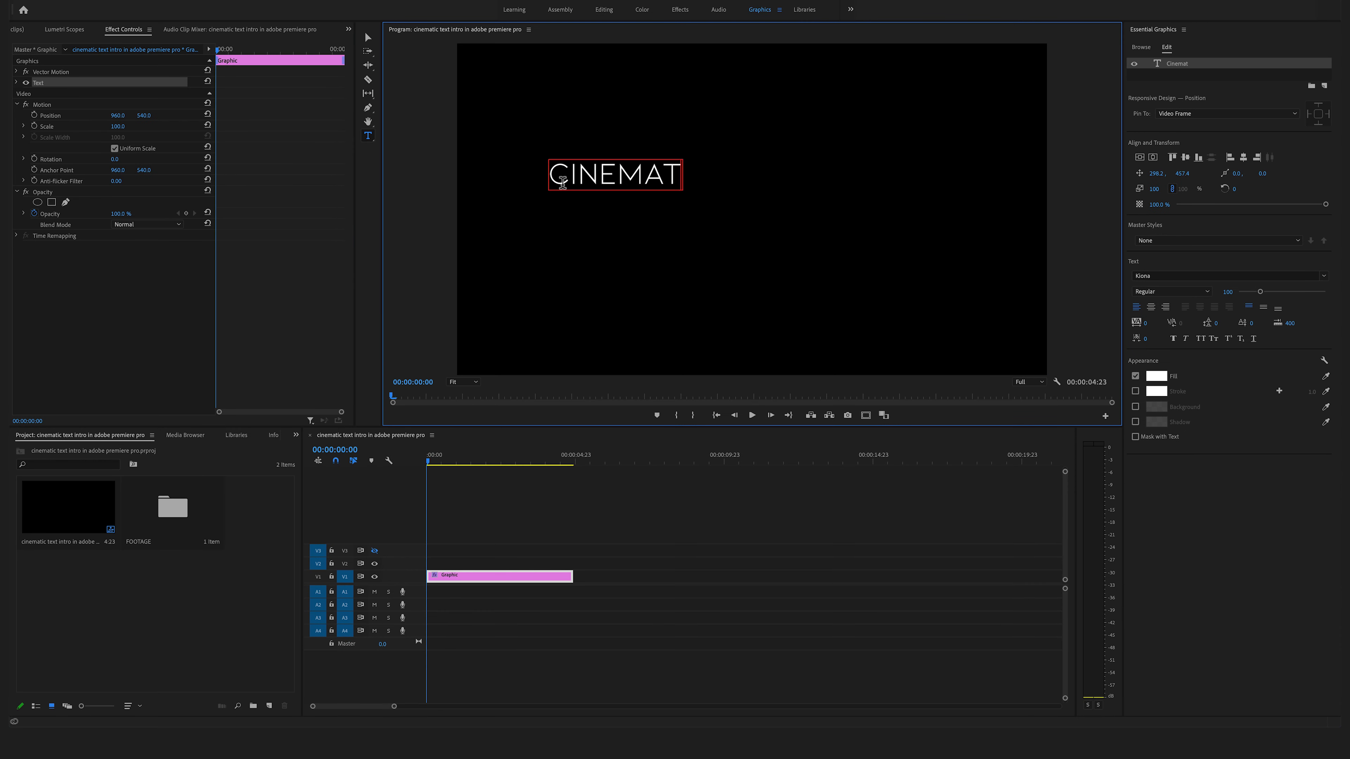
type("ic TEXT INTRO")
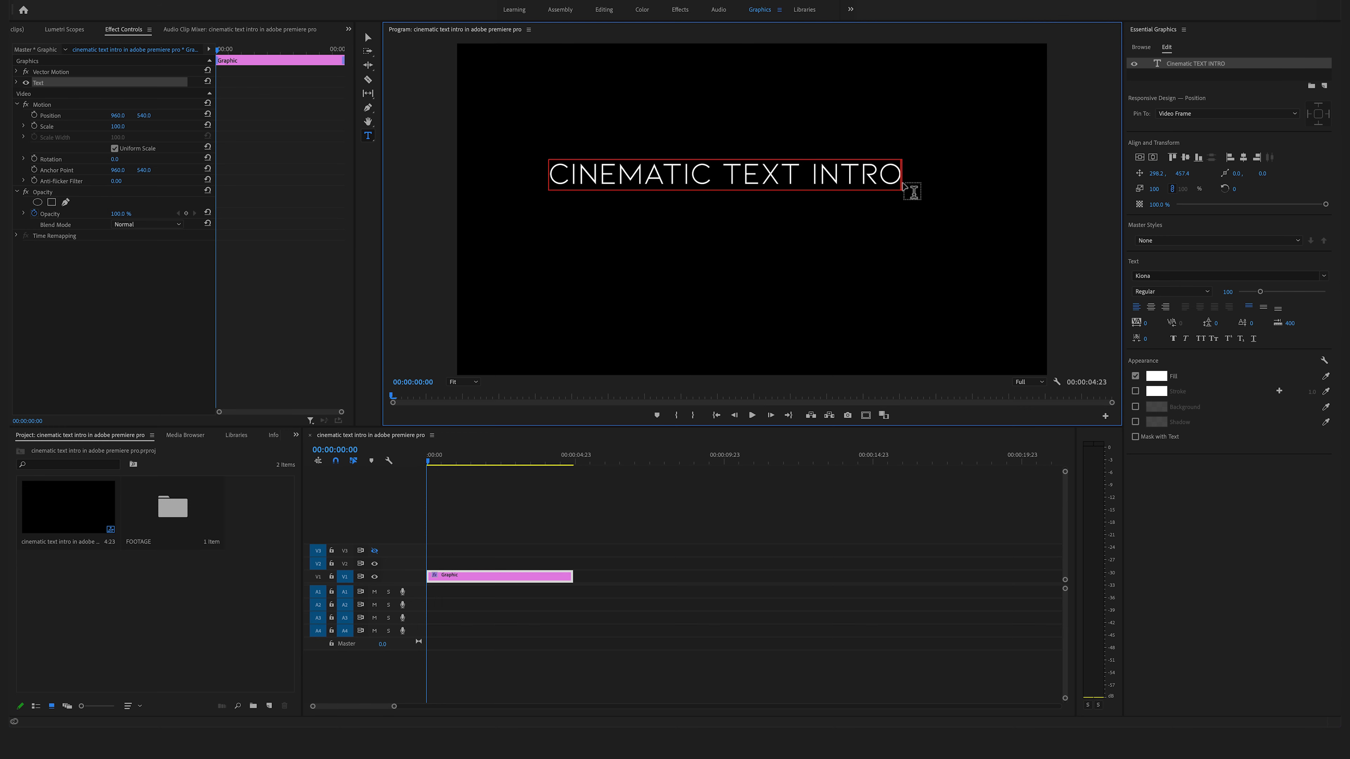
left_click_drag(903, 176, 547, 159)
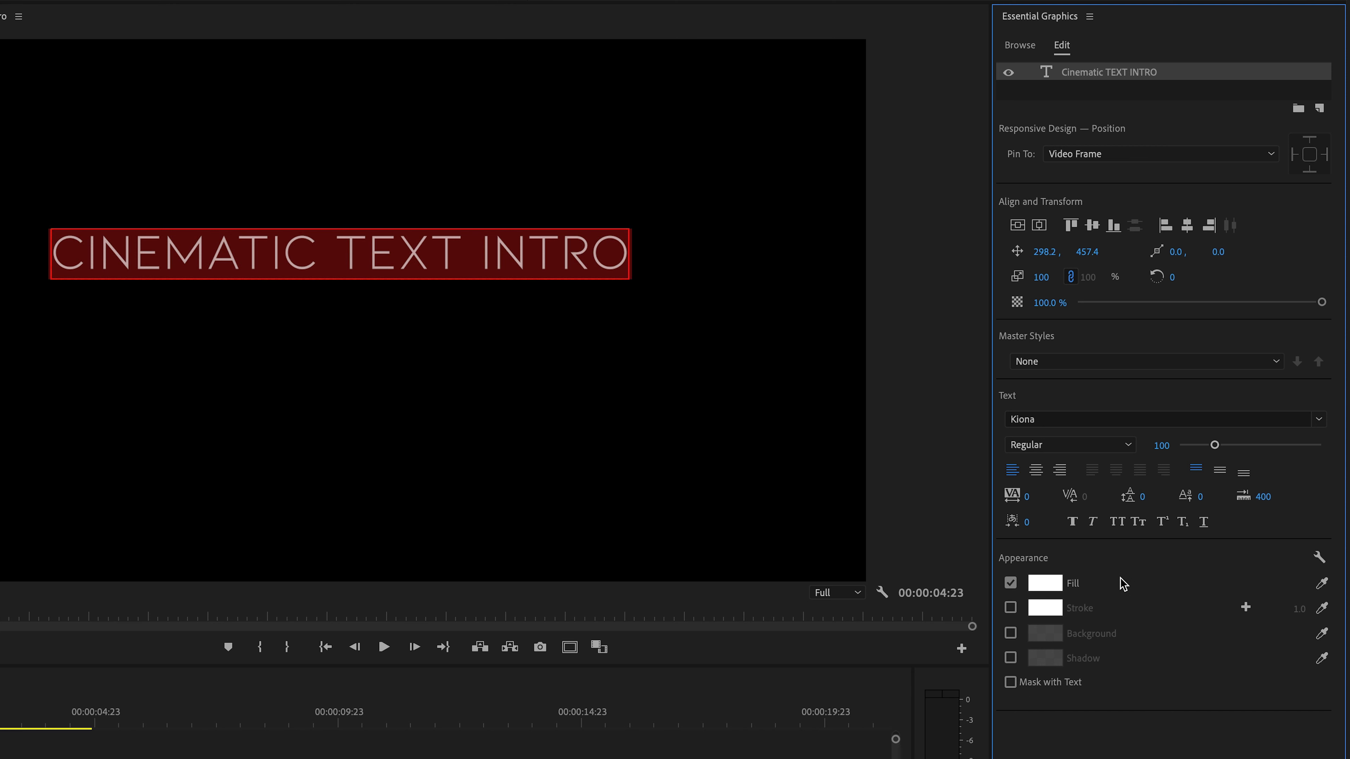
left_click(1072, 521)
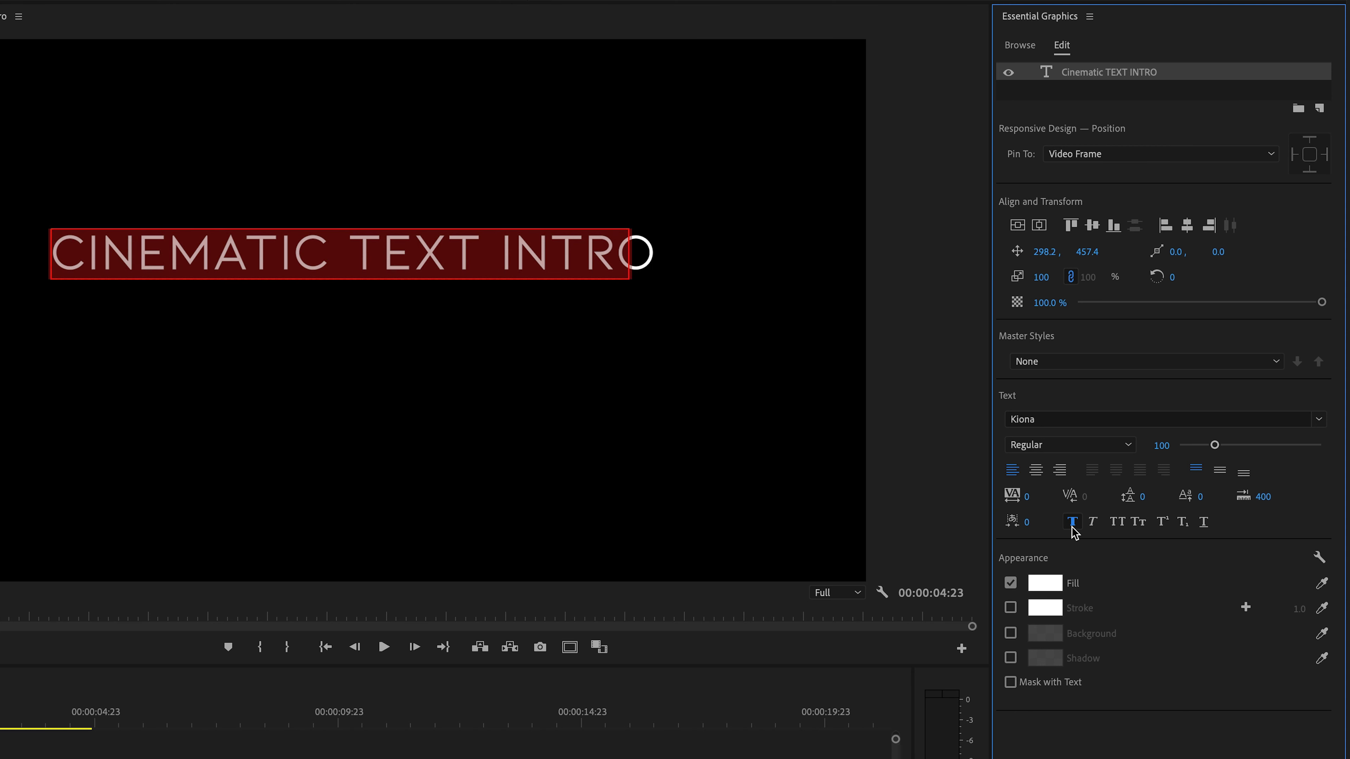
left_click(1072, 521)
mouse_move(1215, 445)
left_mouse_down()
mouse_move(1228, 448)
mouse_move(1214, 448)
left_mouse_up()
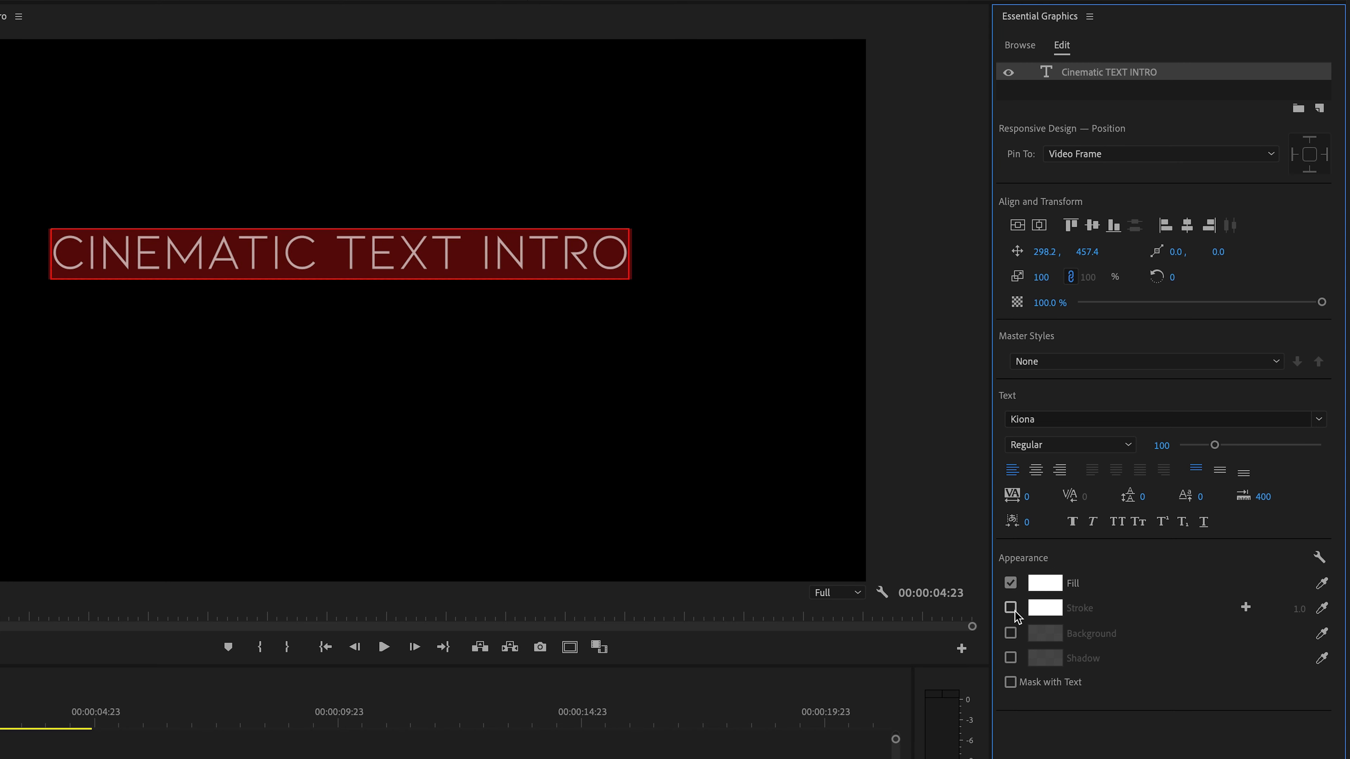
left_click(1318, 419)
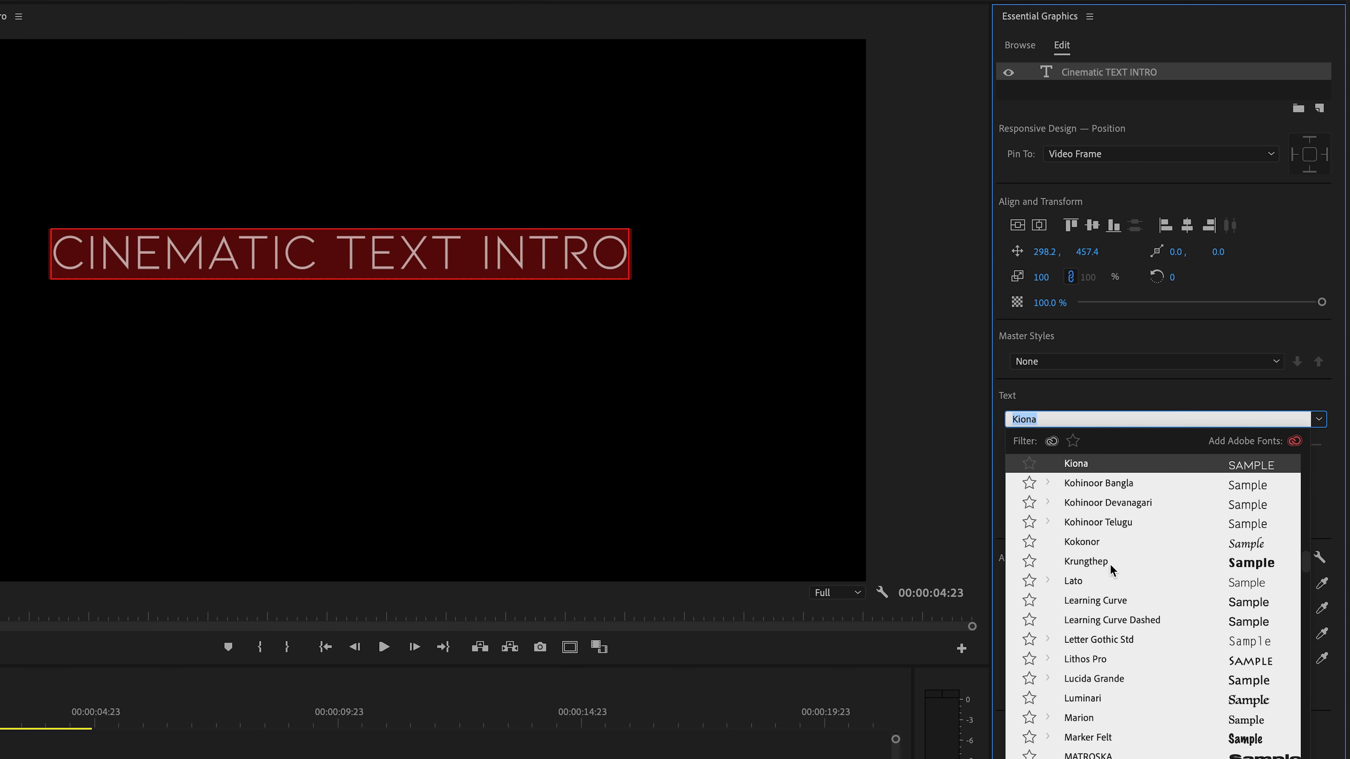
scroll(1104, 547, "up", 1)
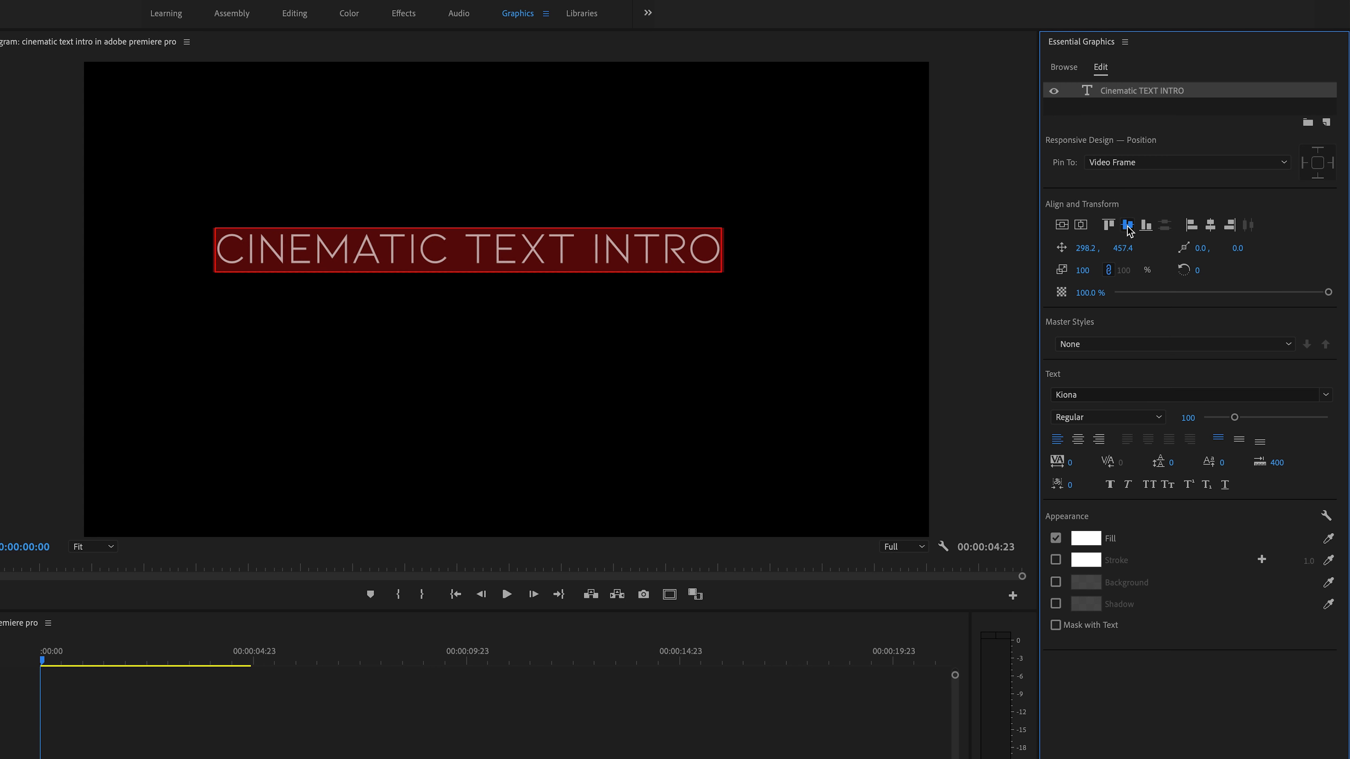
- Center the text layer vertically and horizontally in the video frame
left_click(1127, 226)
left_click(1210, 225)
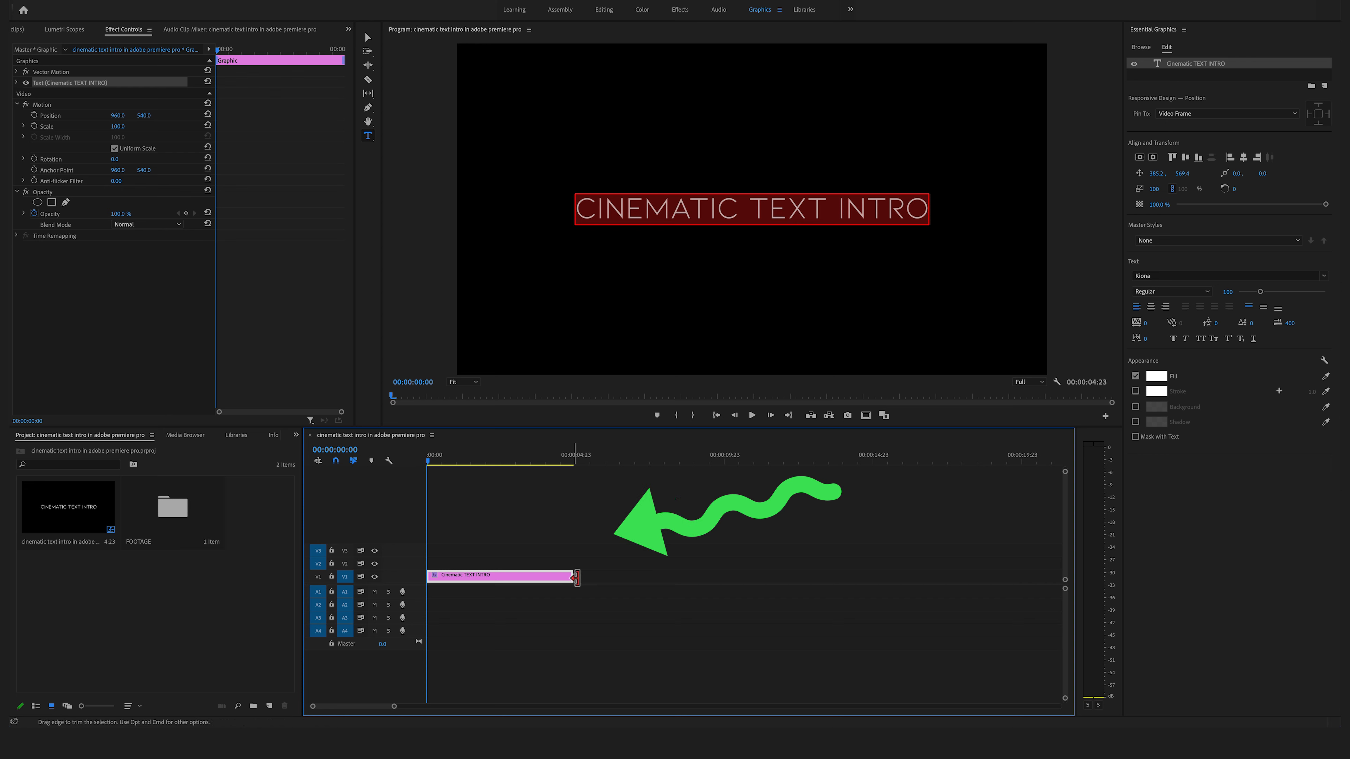
- Lengthen the text clip on the timeline to end at 10 seconds and return the playhead to the start
left_click_drag(555, 460, 569, 459)
left_click_drag(580, 576, 759, 566)
left_click_drag(708, 455, 732, 453)
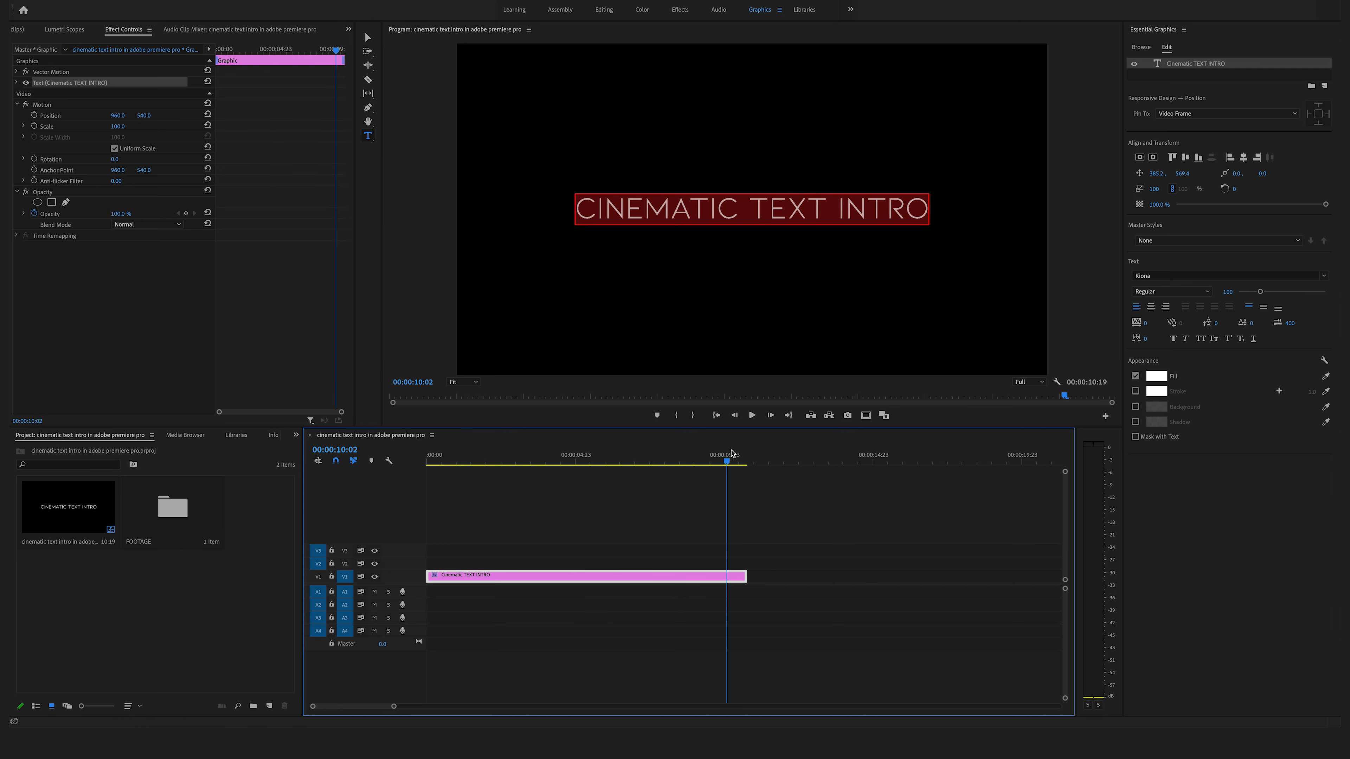
left_click_drag(745, 577, 724, 580)
key("Home")
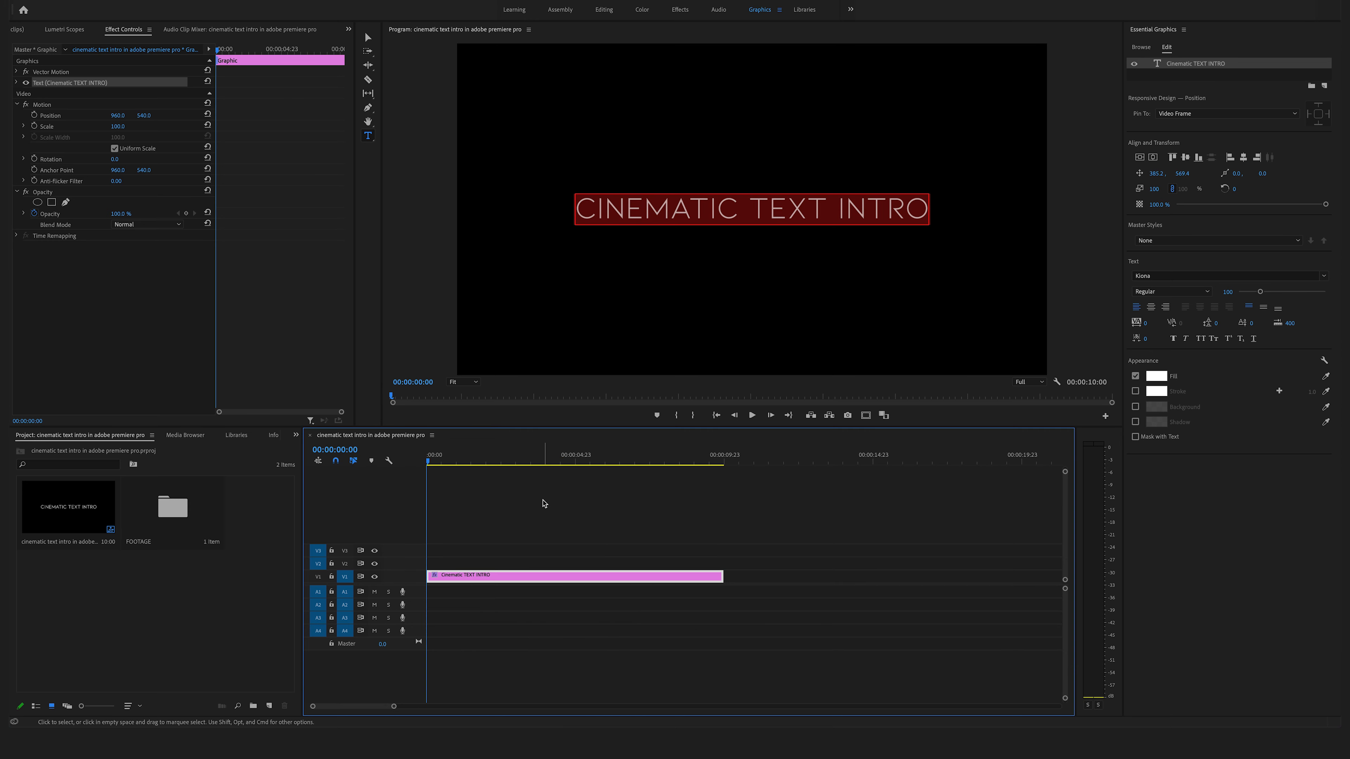
- Search the Effects panel for mirror and apply the Mirror effect to the text clip
left_click(296, 435)
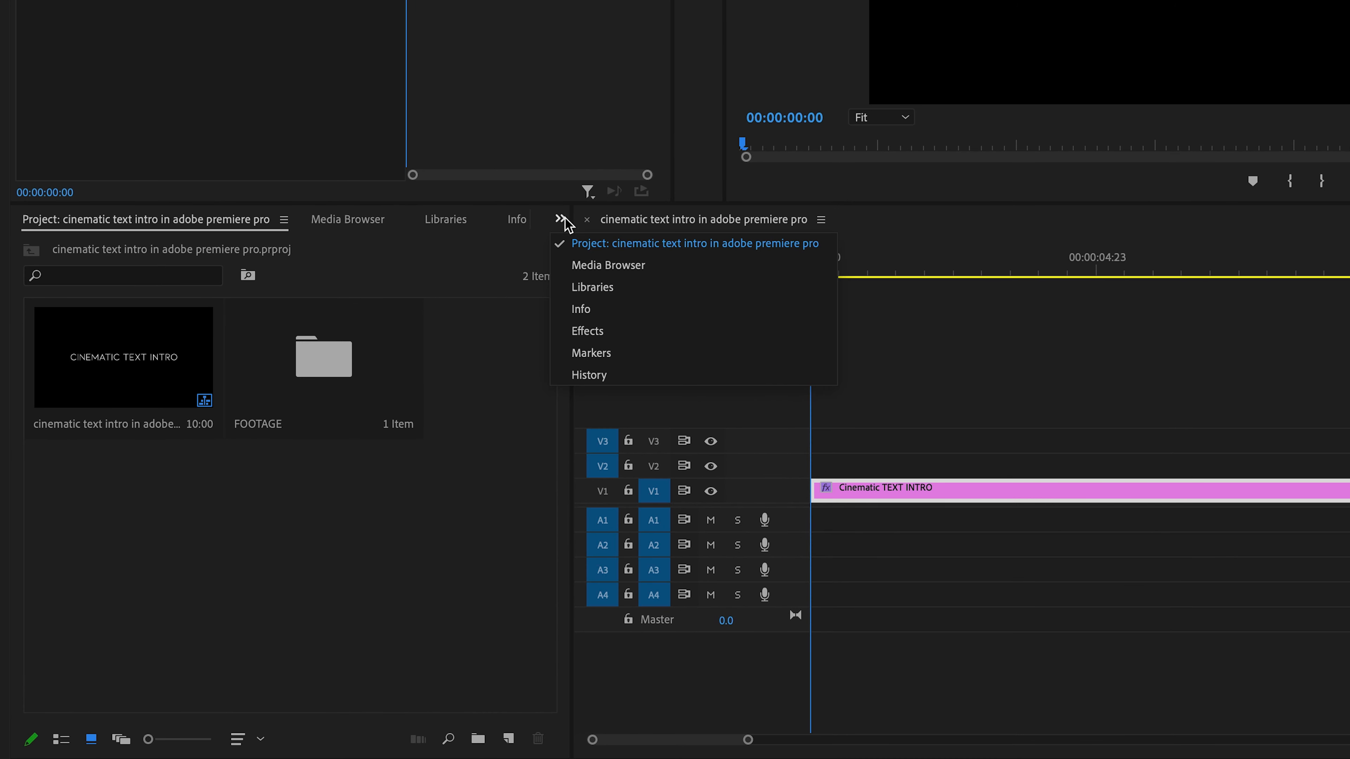
left_click(639, 331)
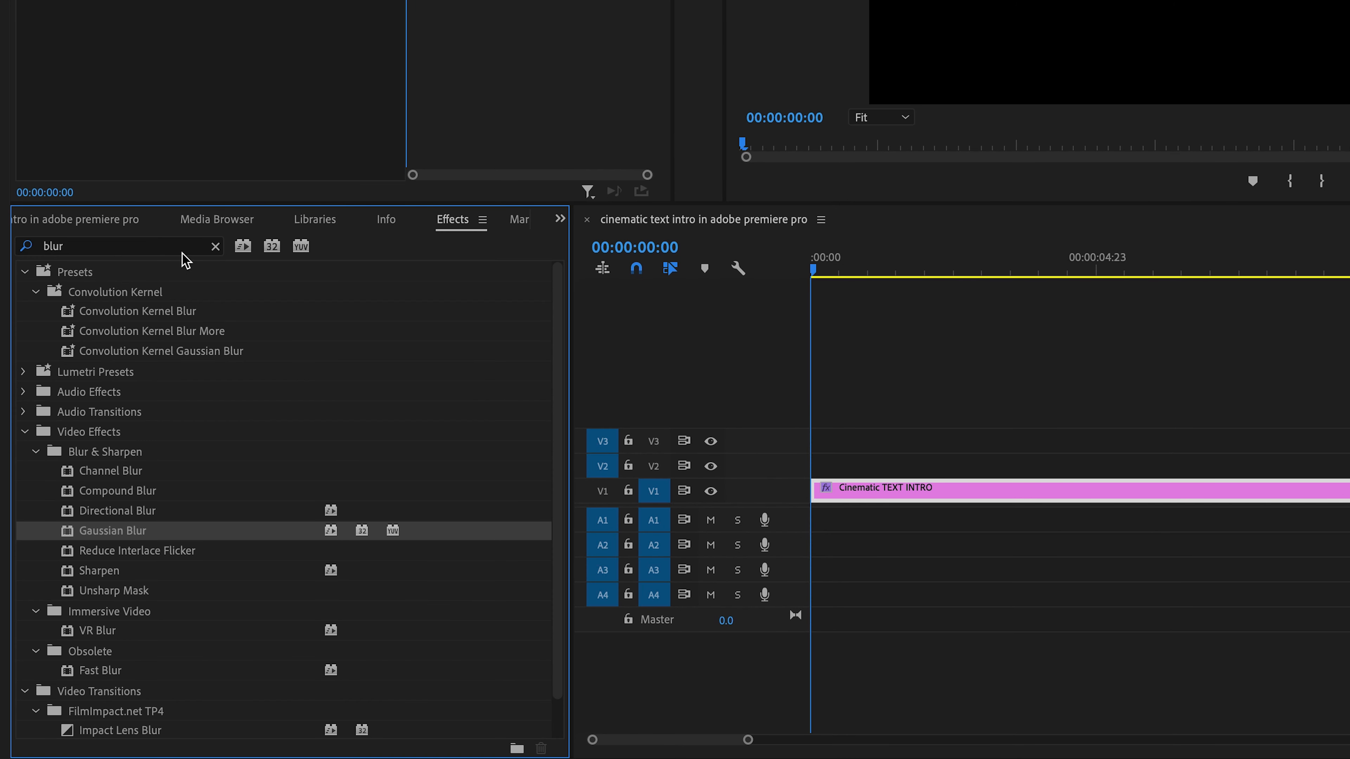
left_click(215, 246)
left_click(81, 243)
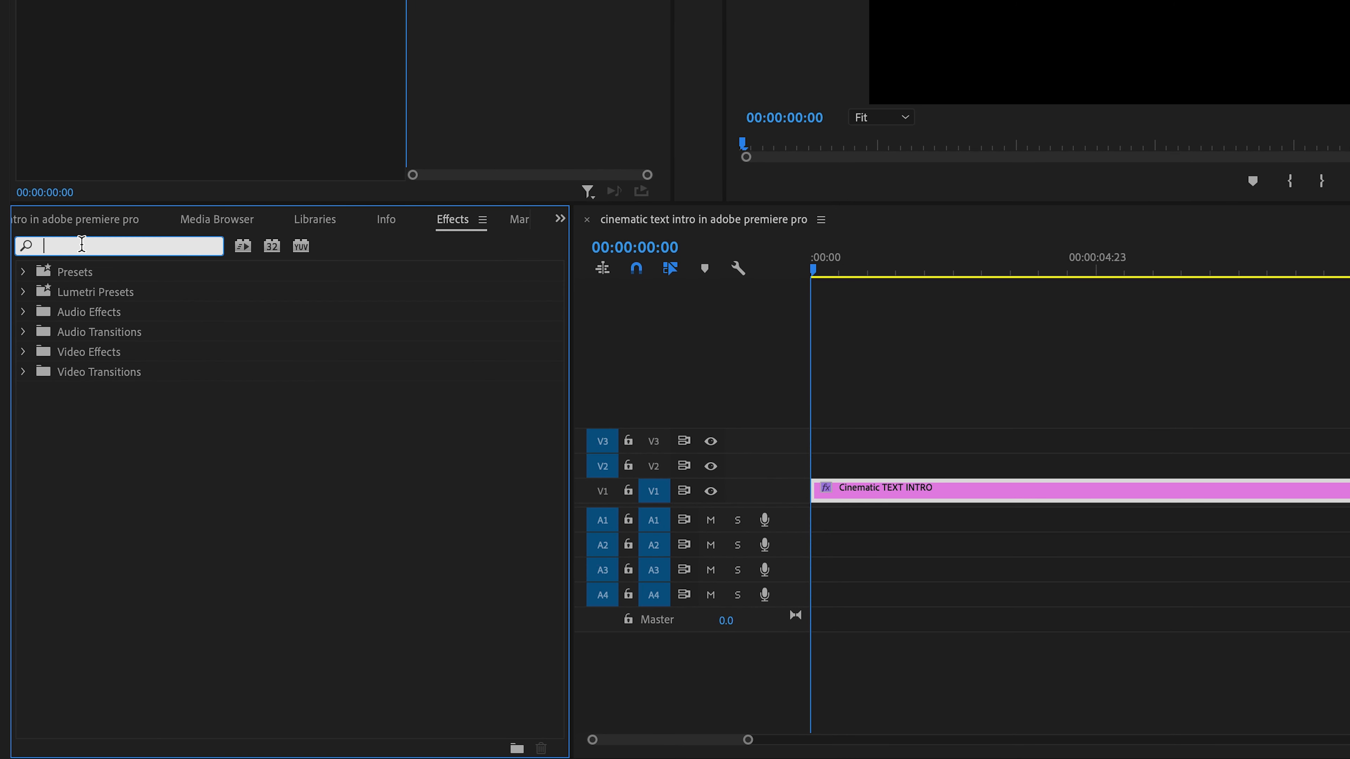
type("mirror")
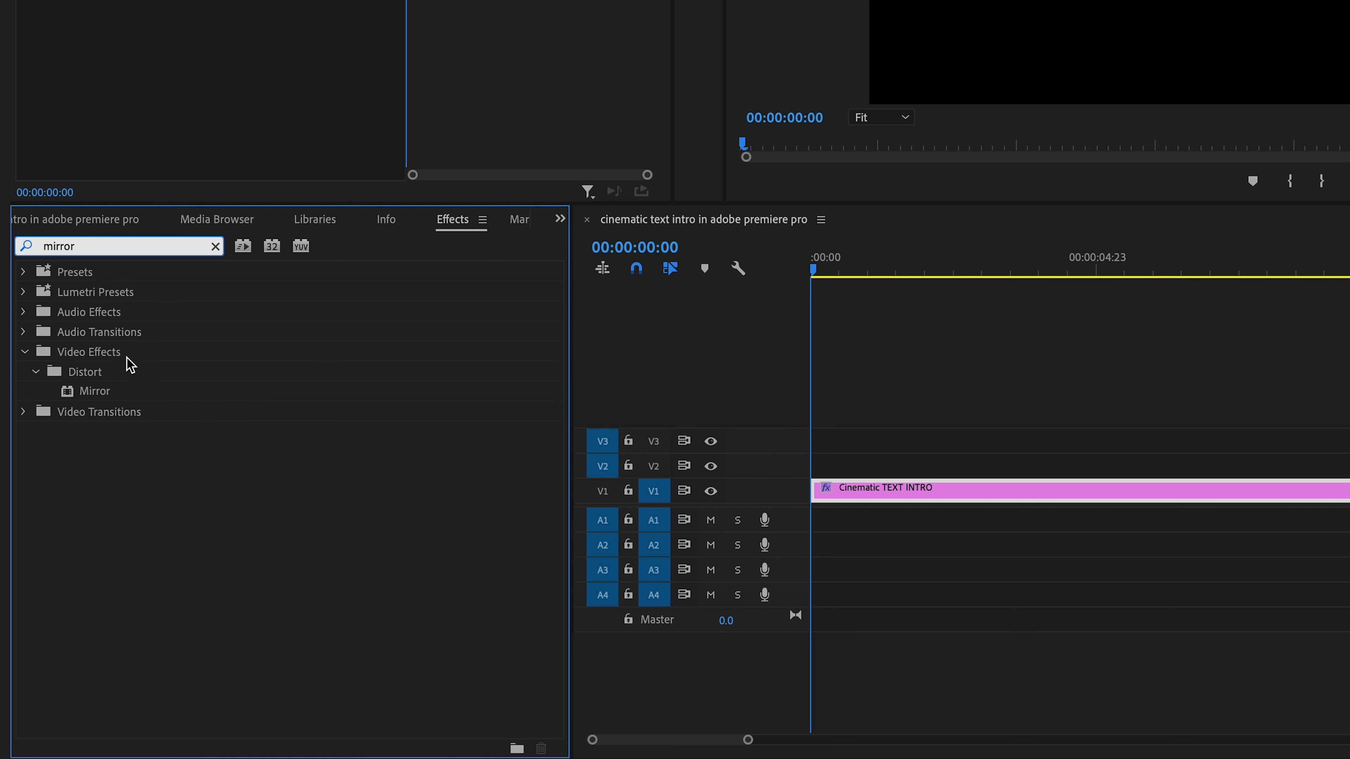
left_click(122, 400)
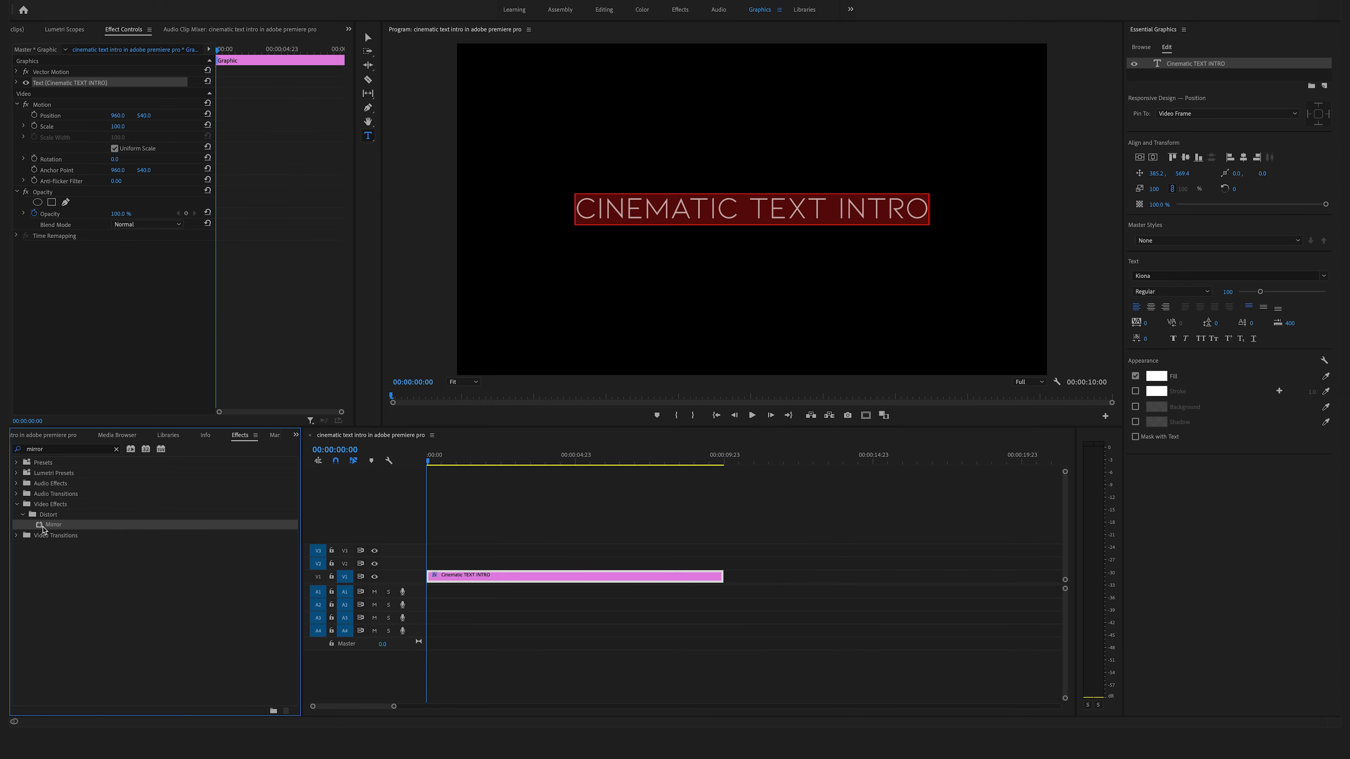
left_click_drag(43, 530, 532, 583)
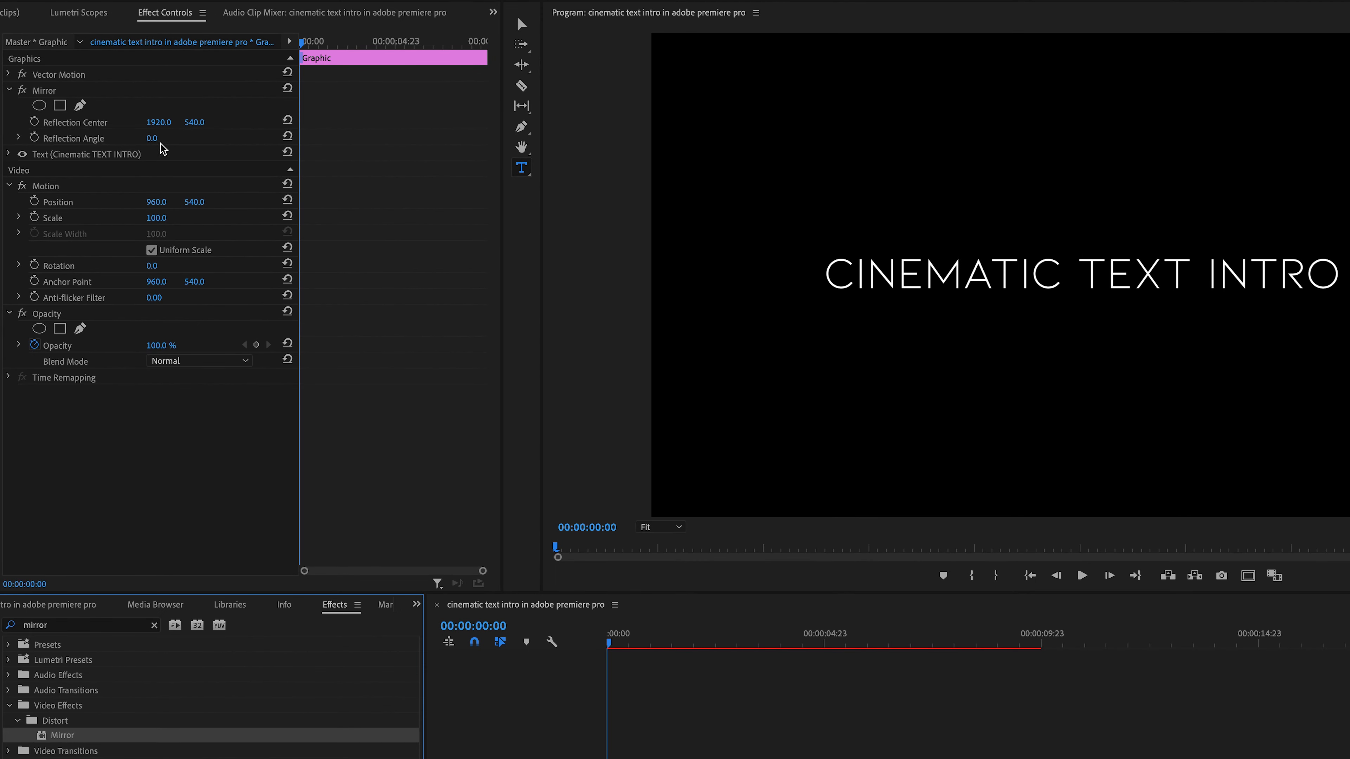
- Set the Mirror effect's Reflection Angle to 90°
left_click_drag(155, 141, 156, 141)
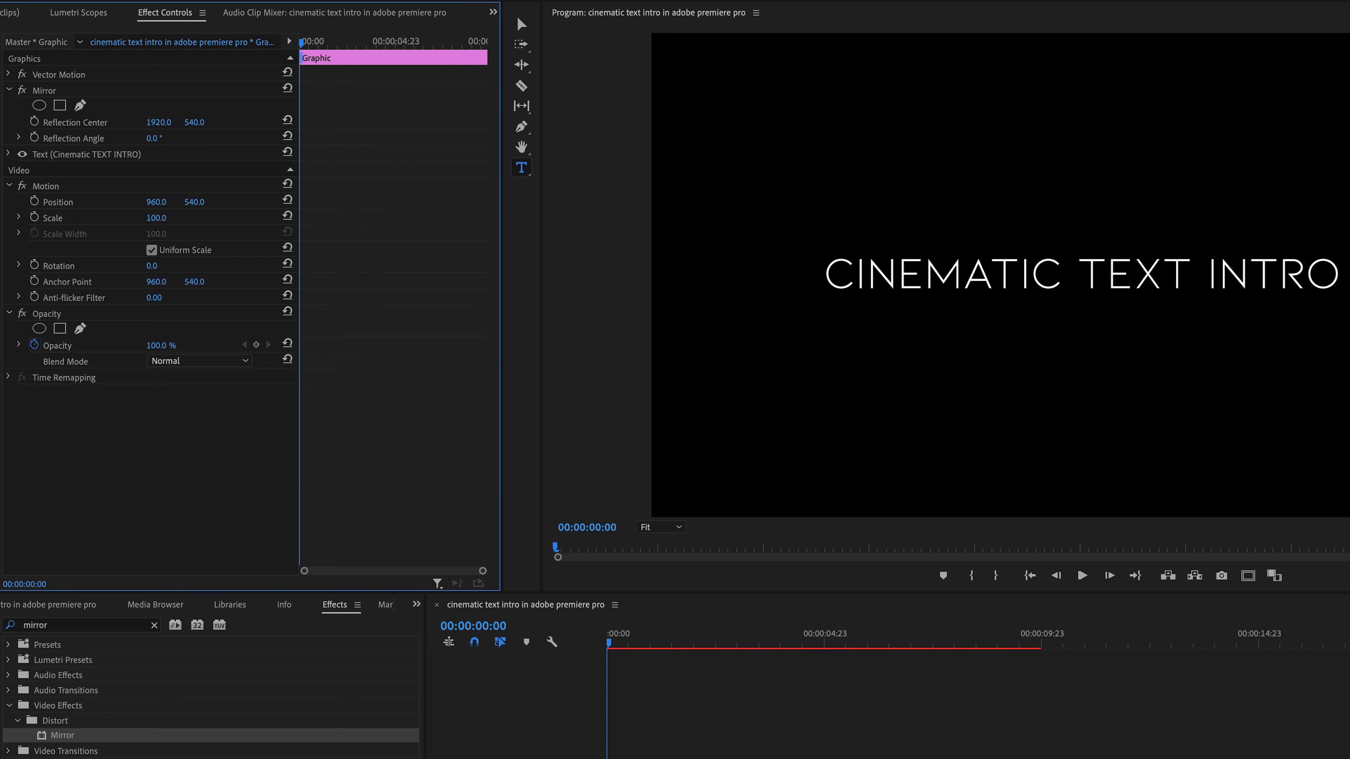
left_click(156, 138)
key("Return")
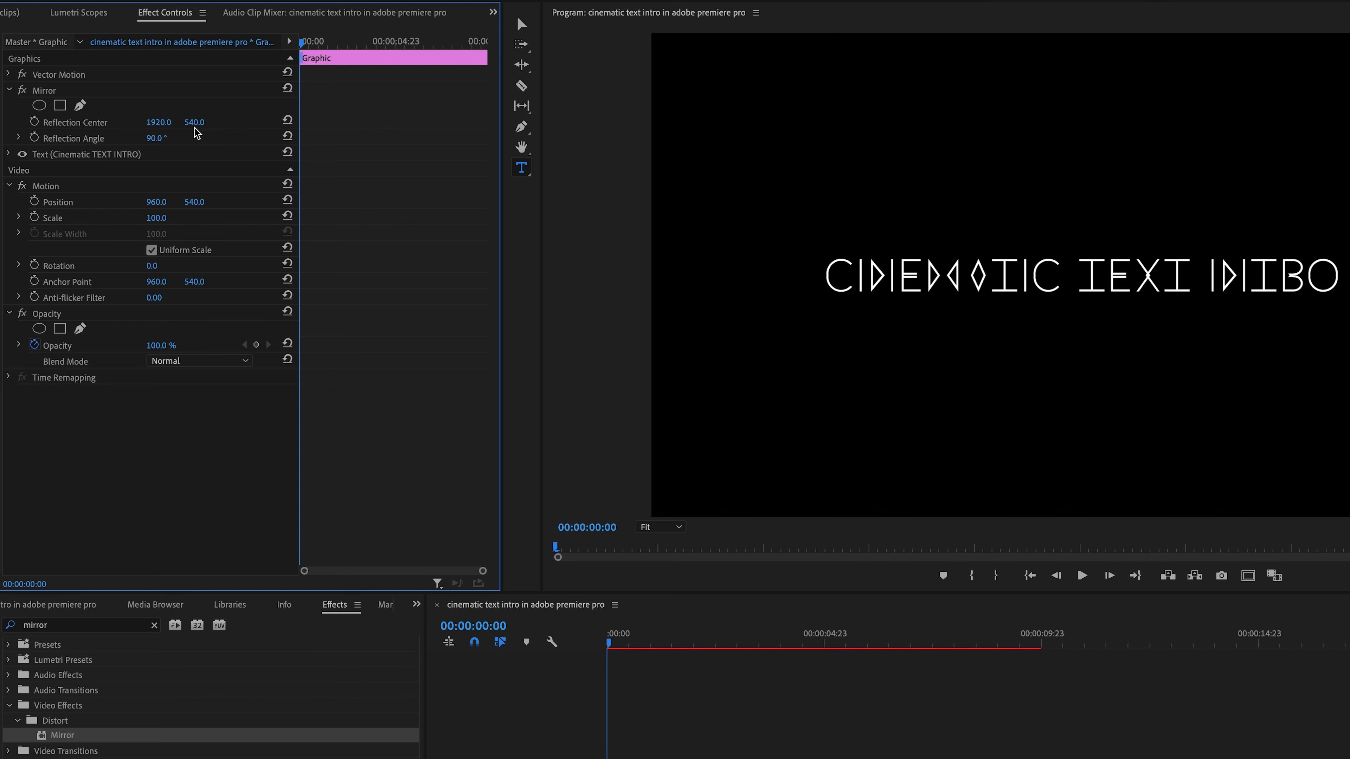
- Set the Reflection Center's vertical value to 502 and enable its animation keyframe at the clip's start
mouse_move(195, 123)
left_mouse_down()
mouse_move(229, 123)
mouse_move(174, 123)
left_mouse_up()
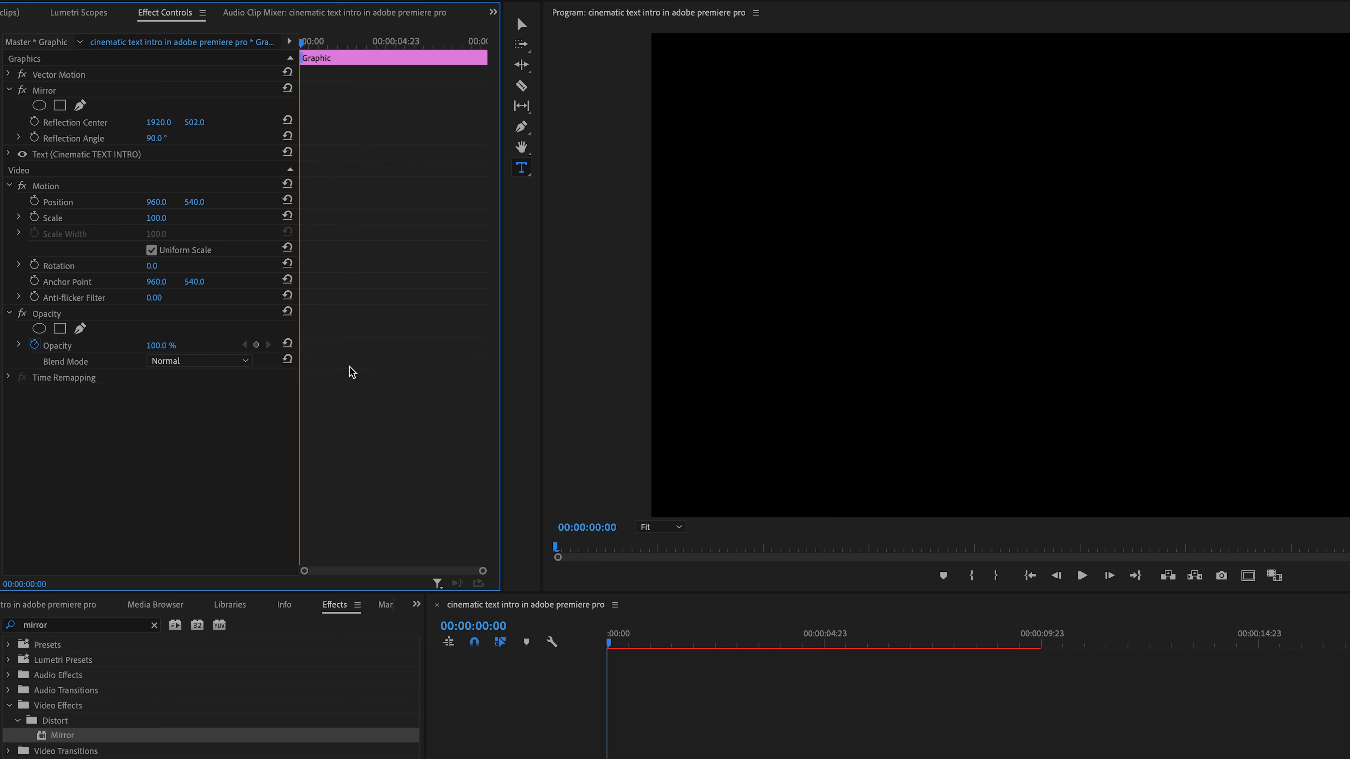
left_click(34, 123)
- At 6 seconds, set the Reflection Center's vertical value to 577 to add a second keyframe
key("space")
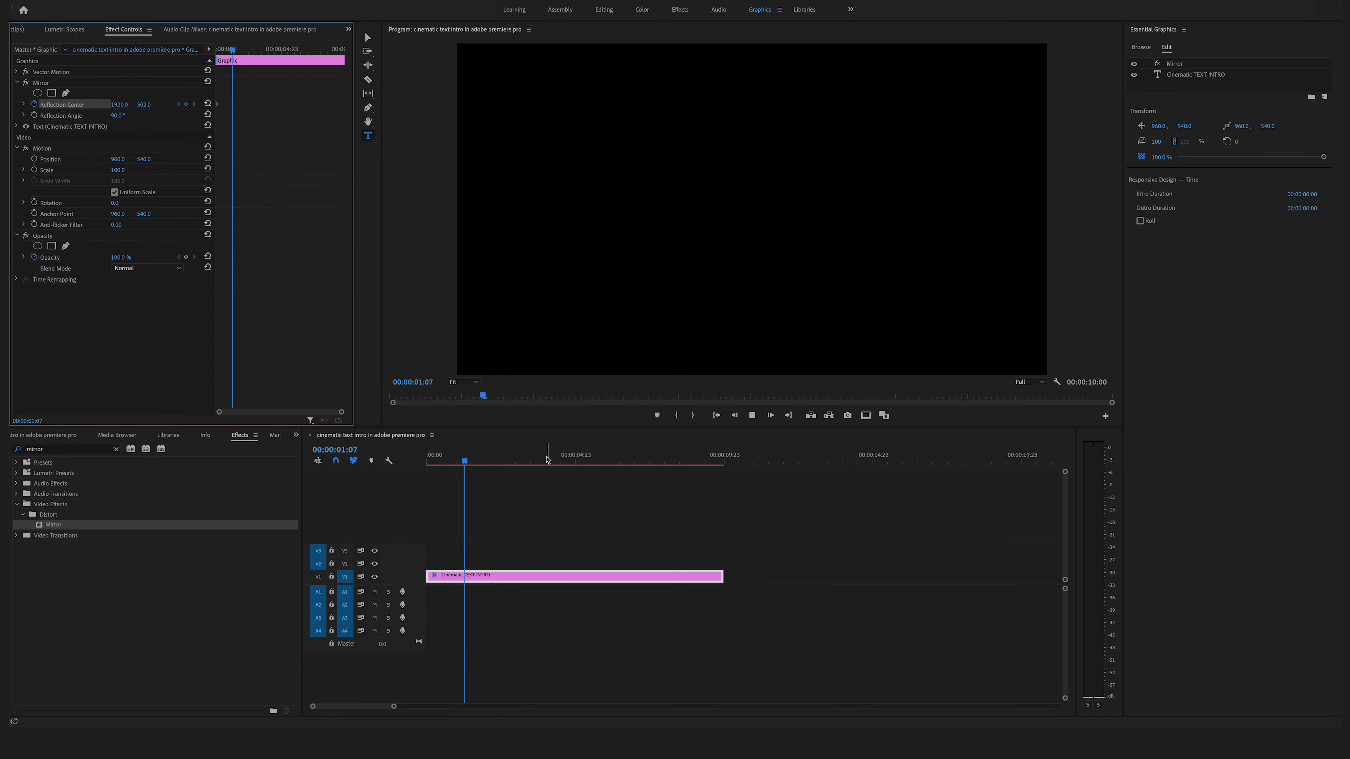
left_click(838, 639)
mouse_move(590, 458)
left_mouse_down()
mouse_move(634, 457)
mouse_move(606, 468)
left_mouse_up()
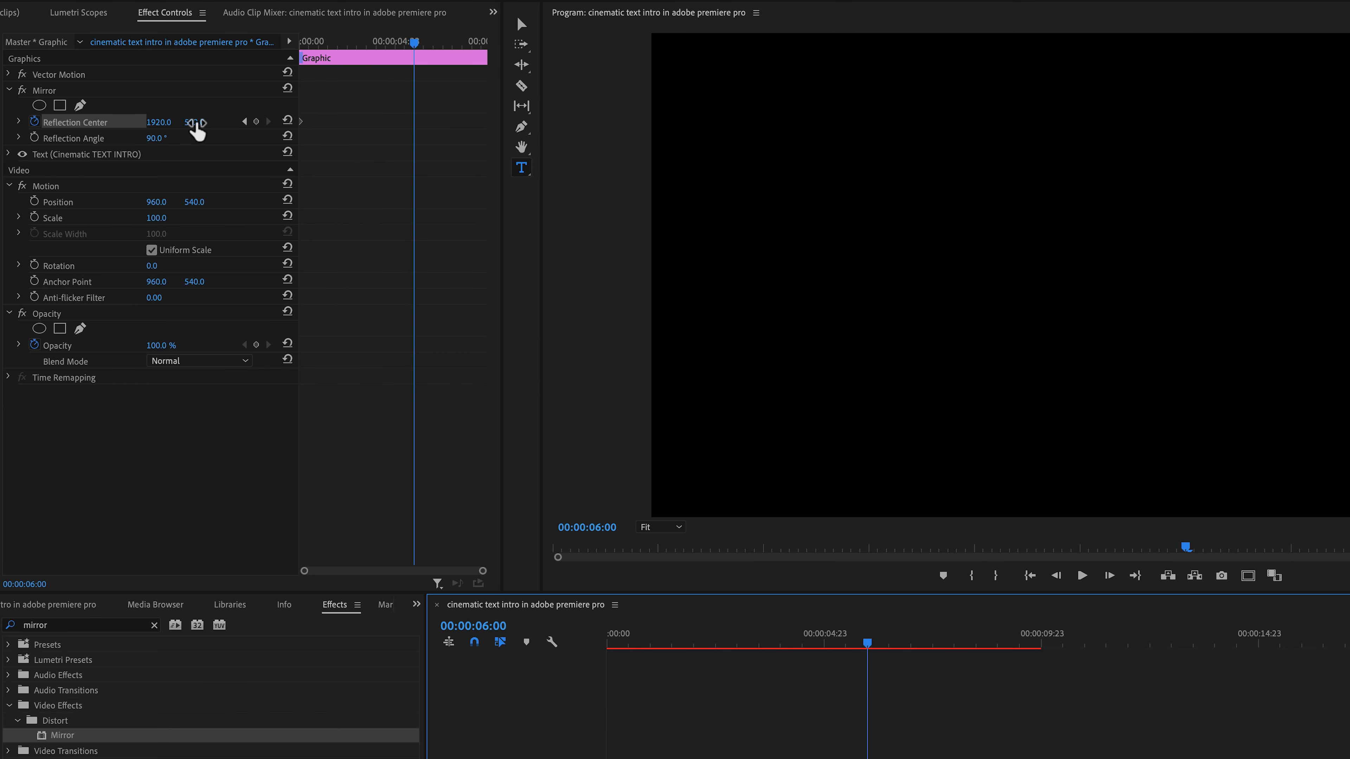
left_click_drag(195, 123, 235, 122)
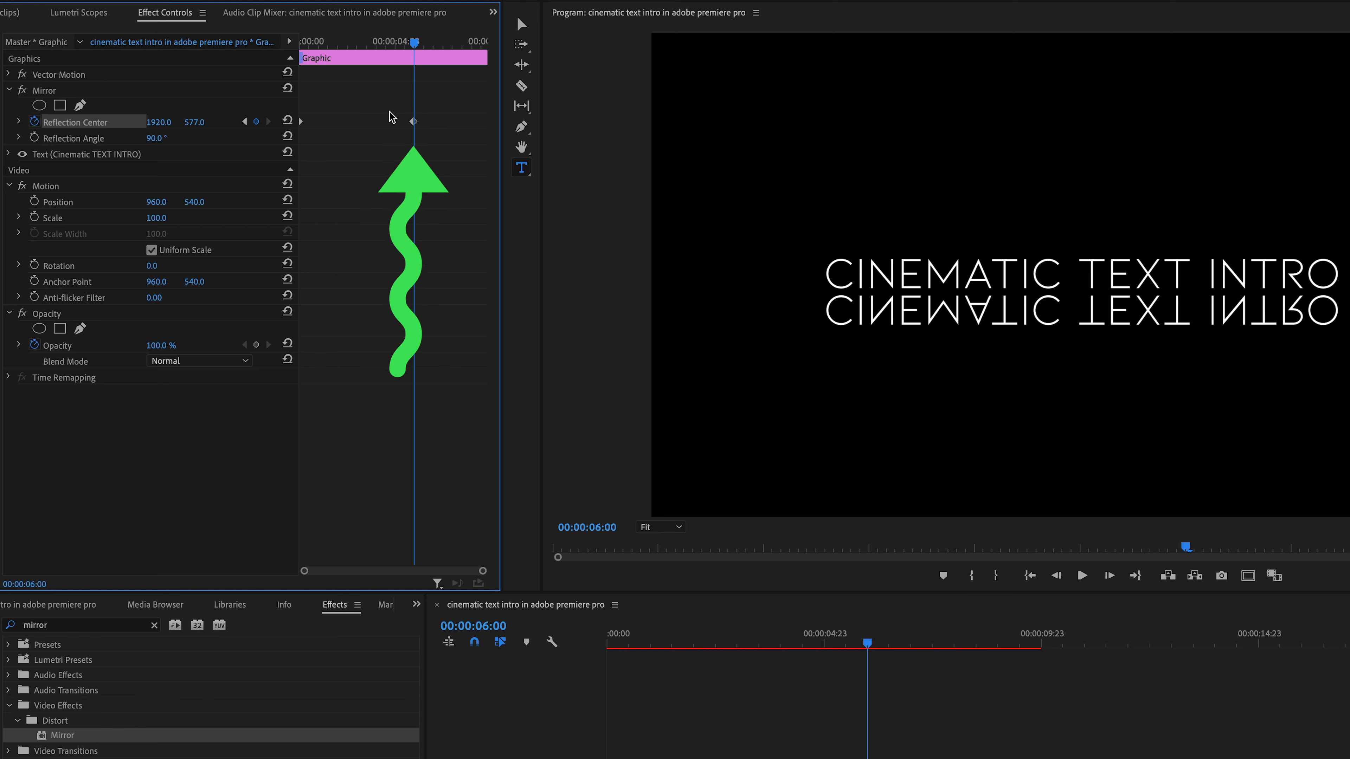
- Apply Ease In temporal interpolation to the second Reflection Center keyframe
left_click(414, 122)
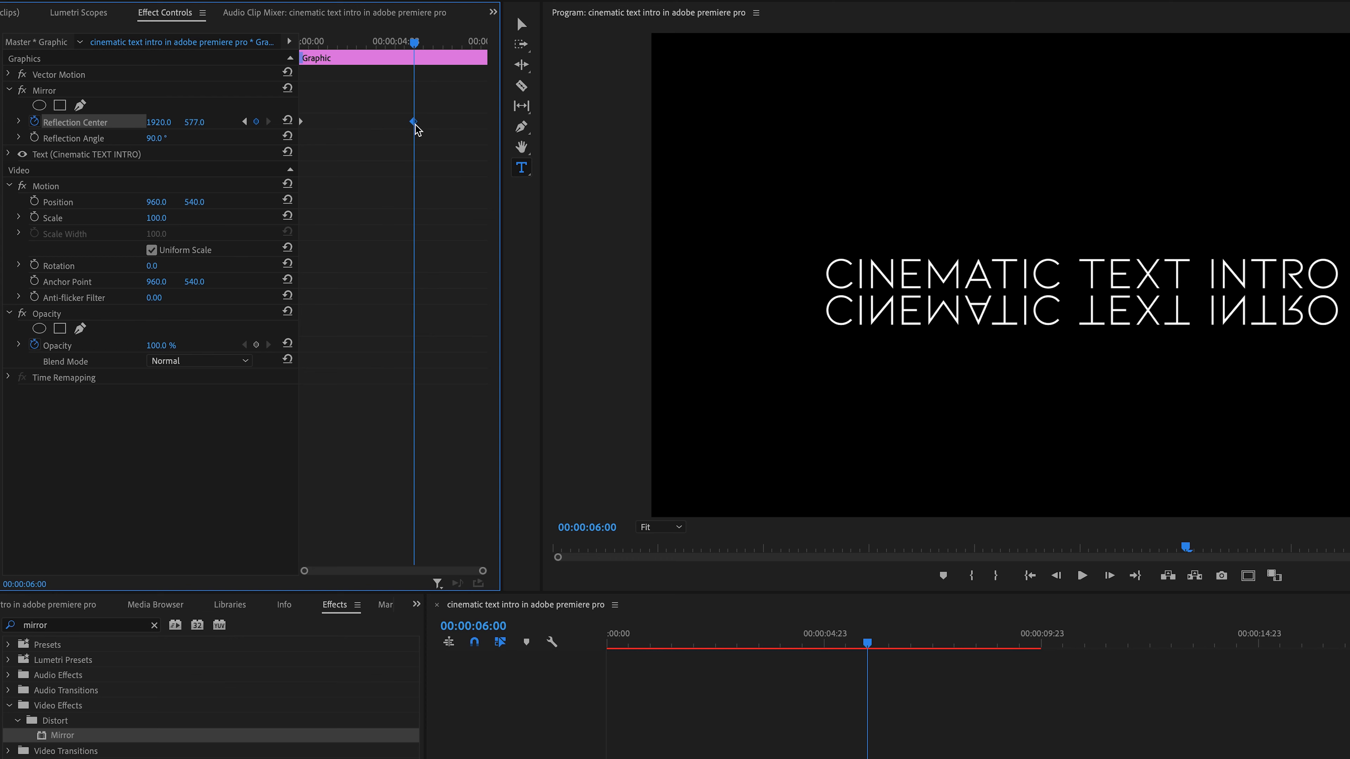
right_click(415, 131)
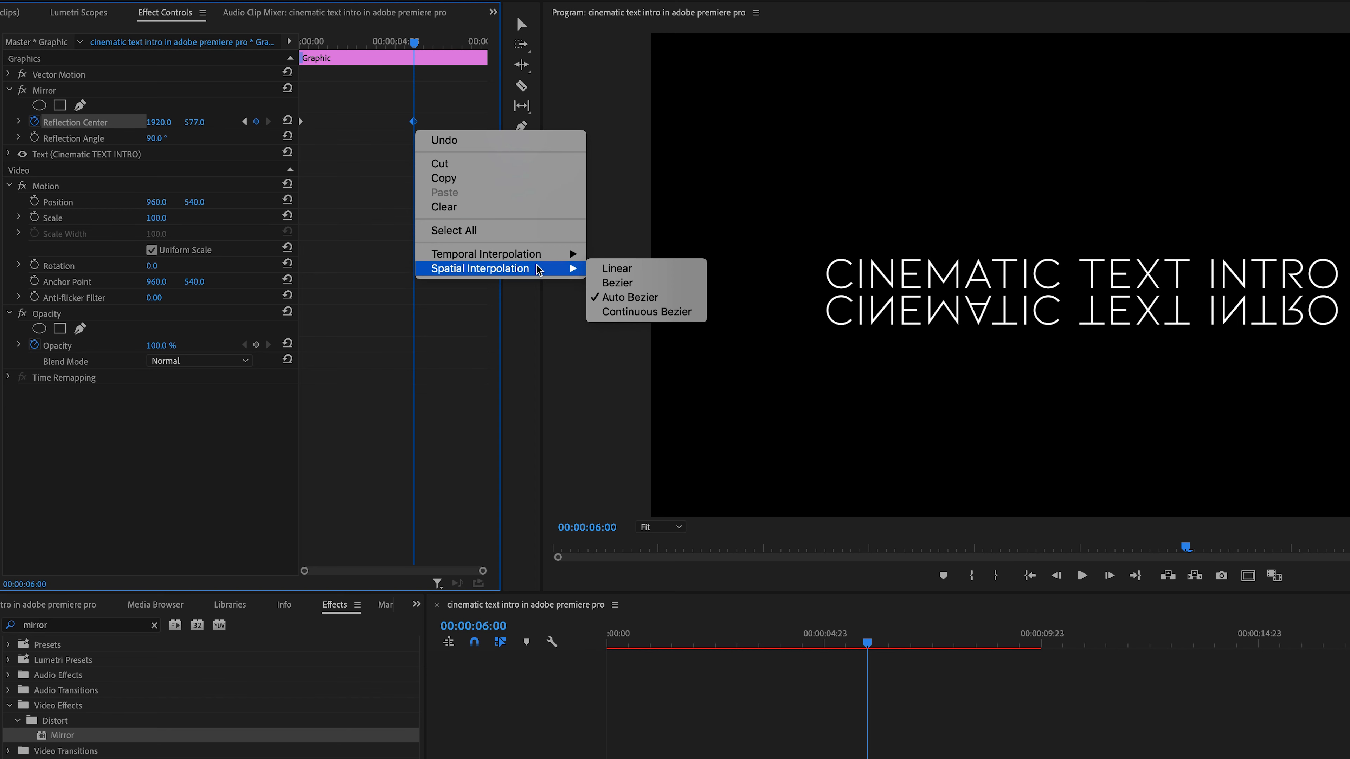
mouse_move(538, 256)
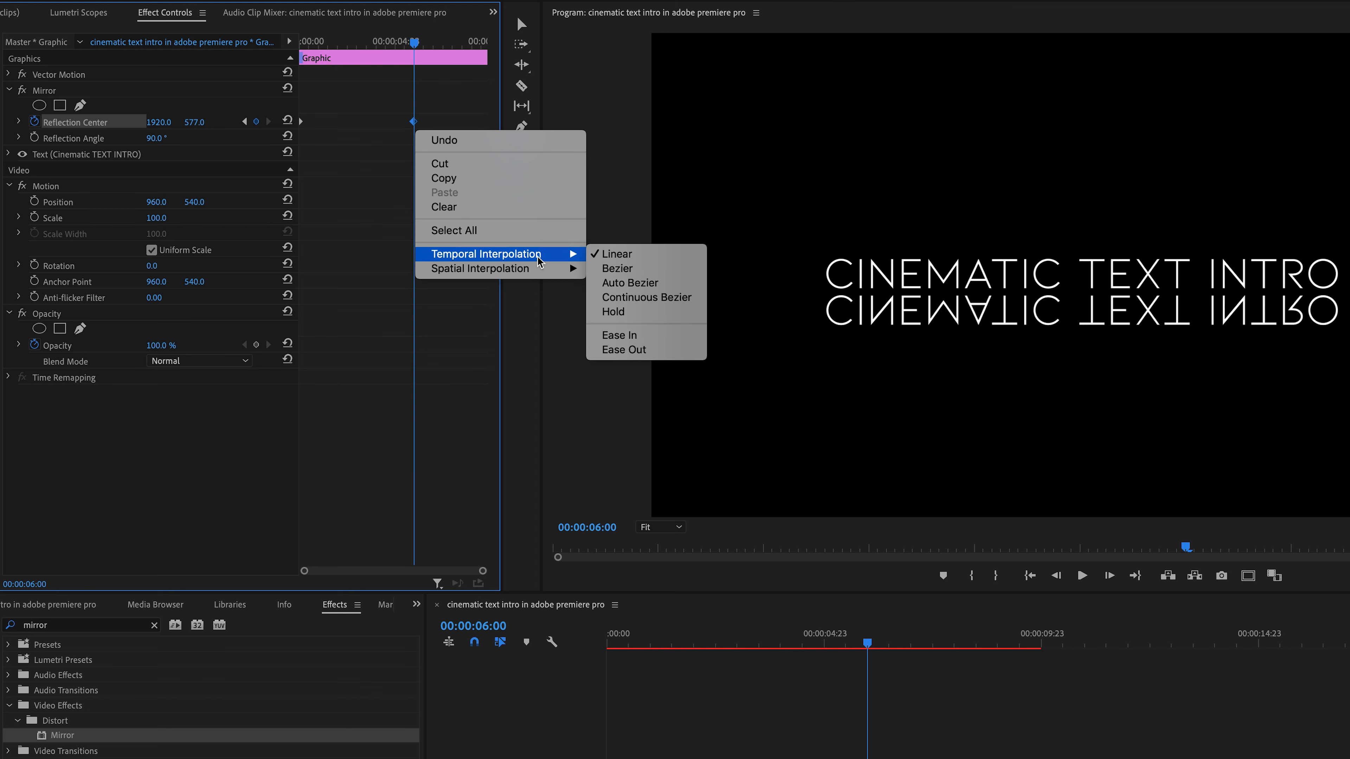
left_click(652, 338)
- Play back the text reveal animation from the start to preview it
left_click(413, 41)
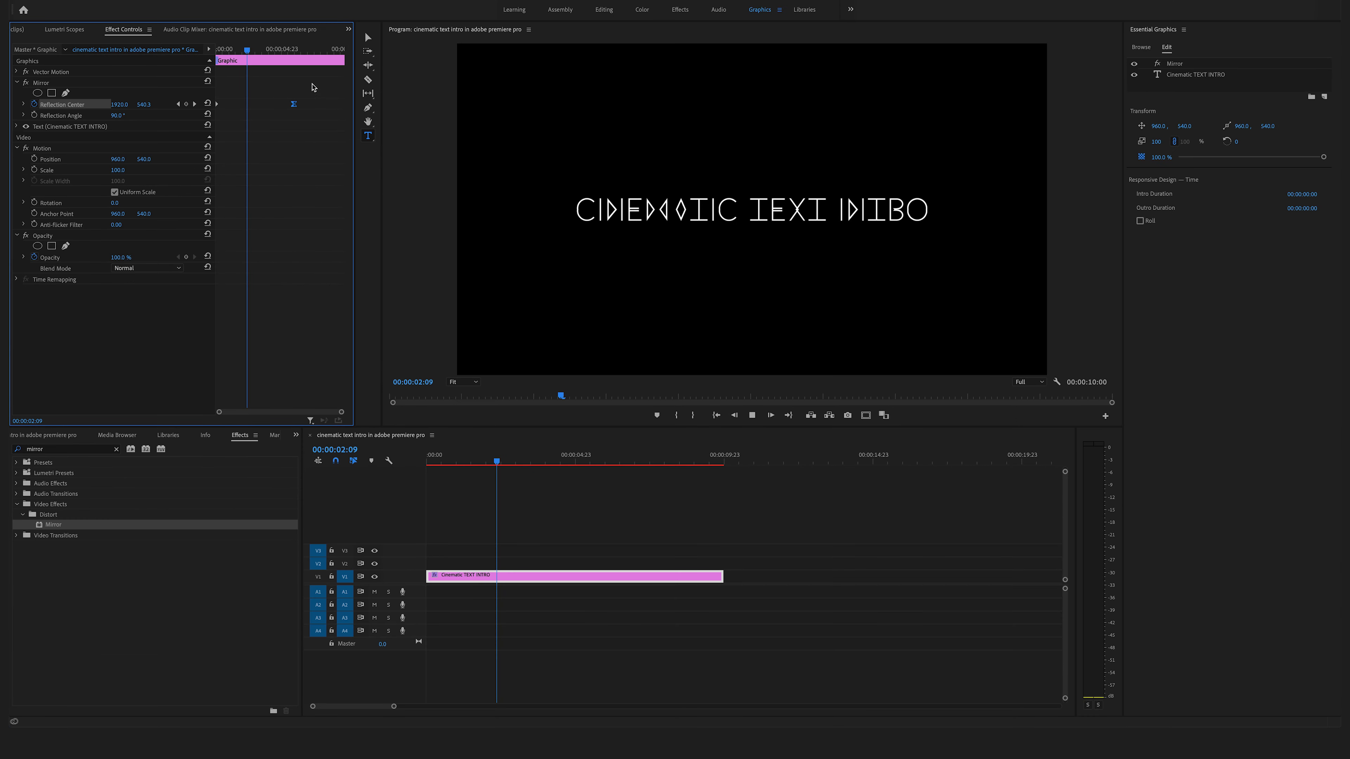
key("space")
left_click_drag(255, 50, 144, 67)
key("space")
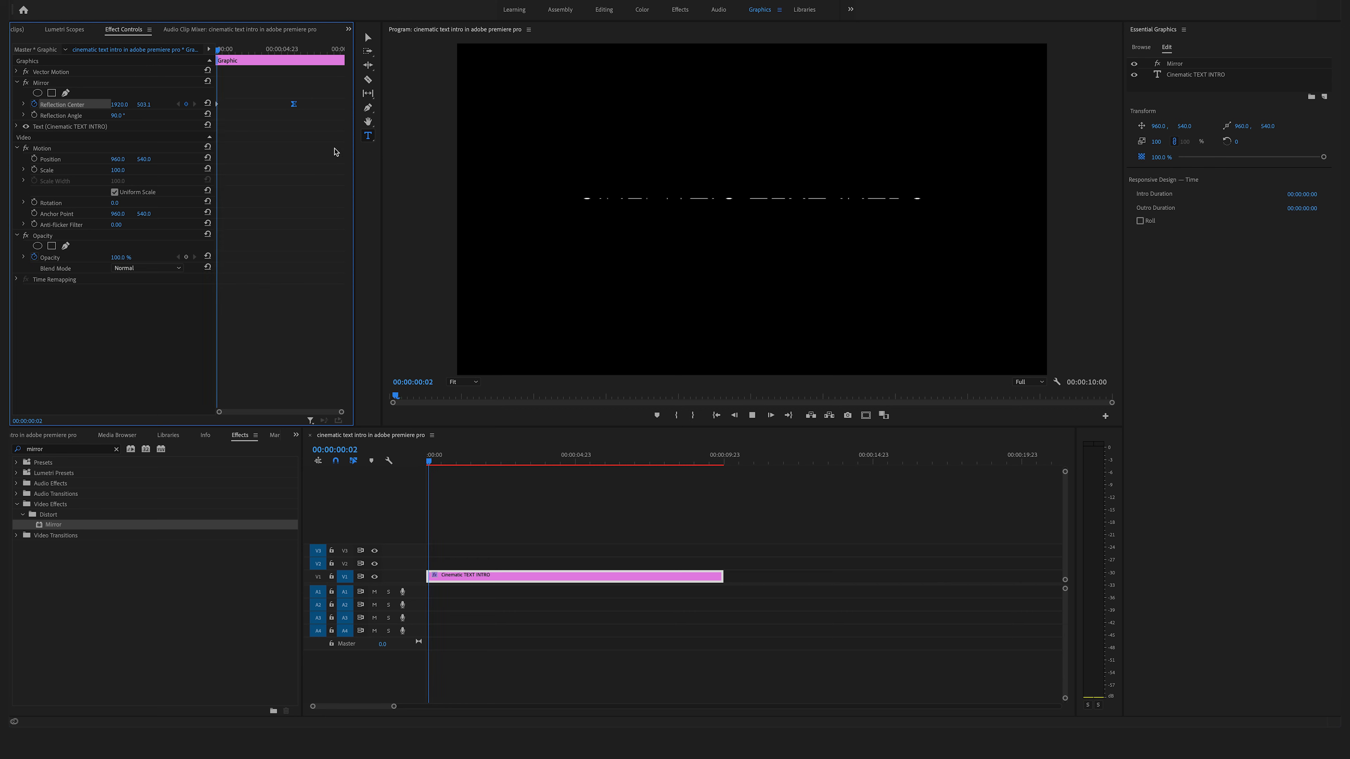
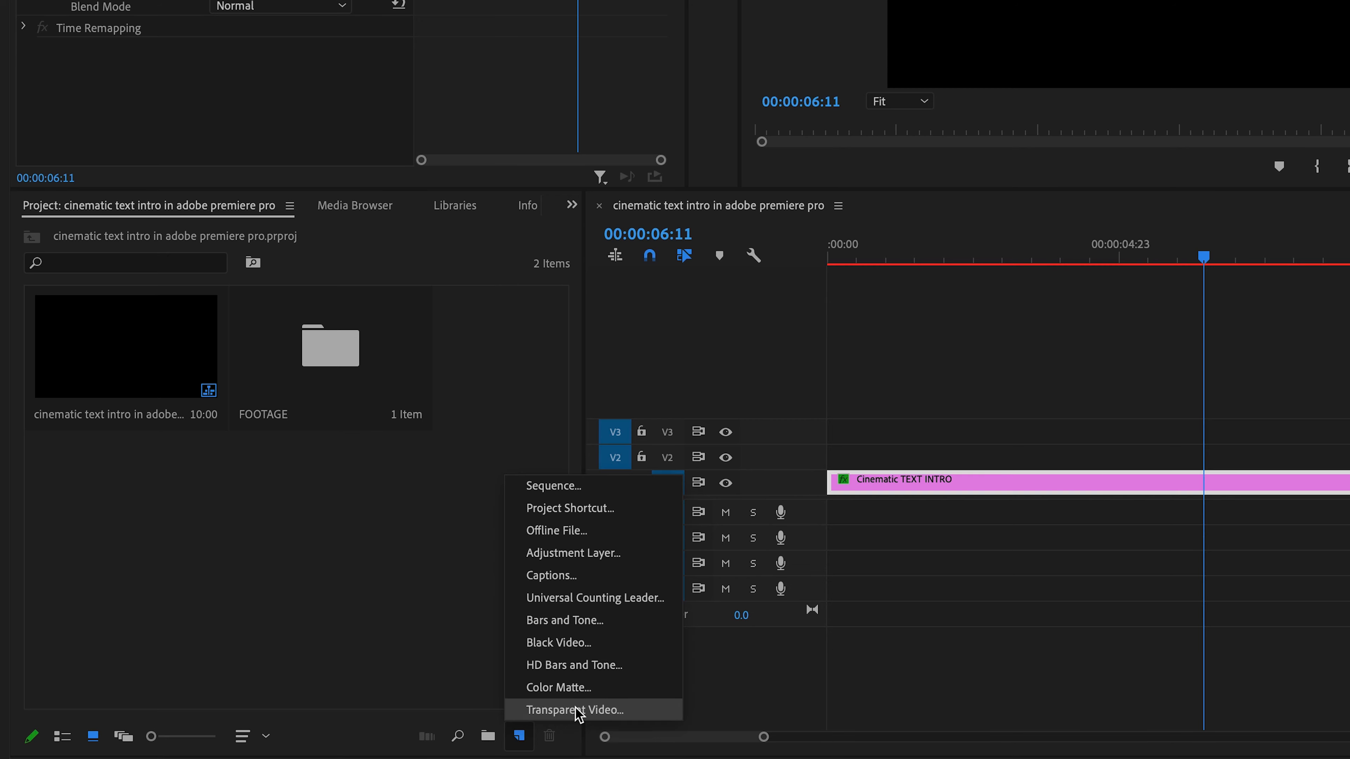
- Create a new 1920 x 1080 adjustment layer and place it on track V2 above the title clip
left_click(633, 559)
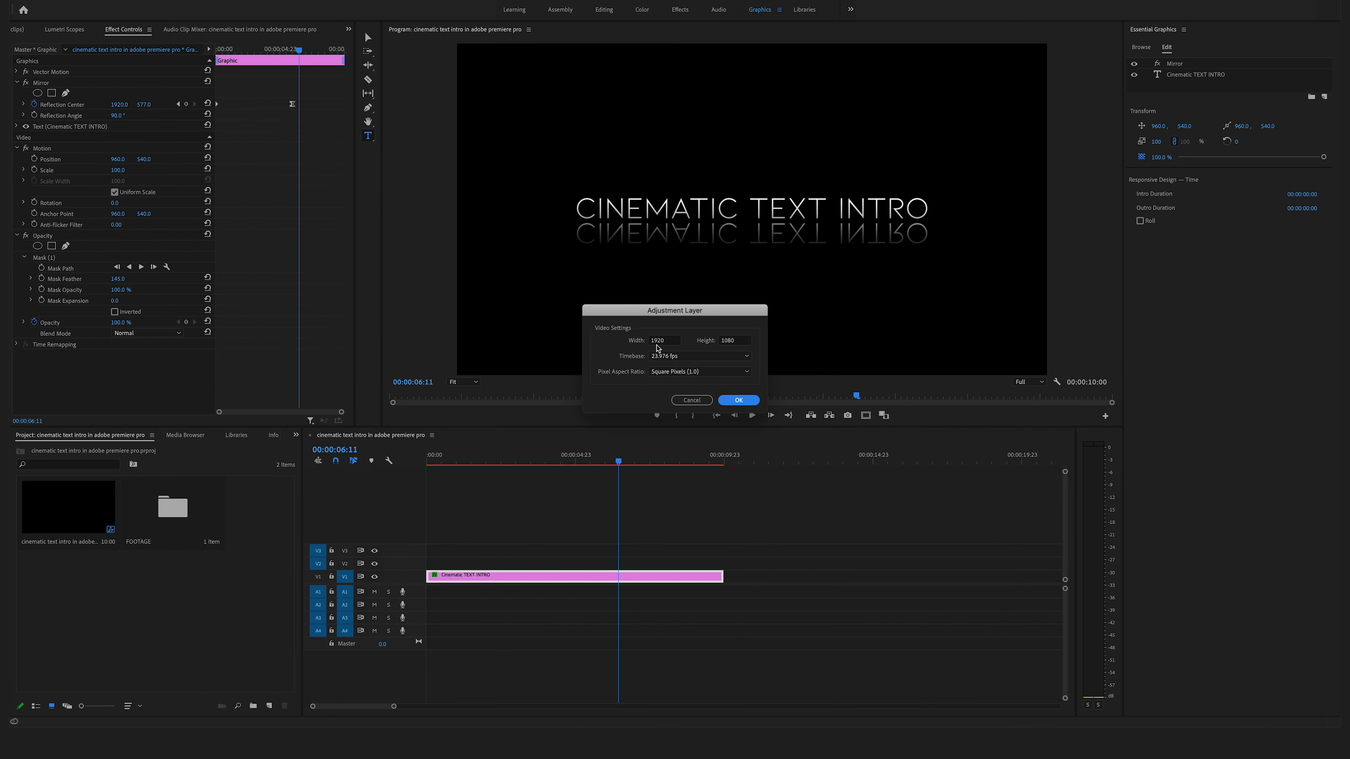
left_click(739, 401)
left_click_drag(233, 522, 434, 573)
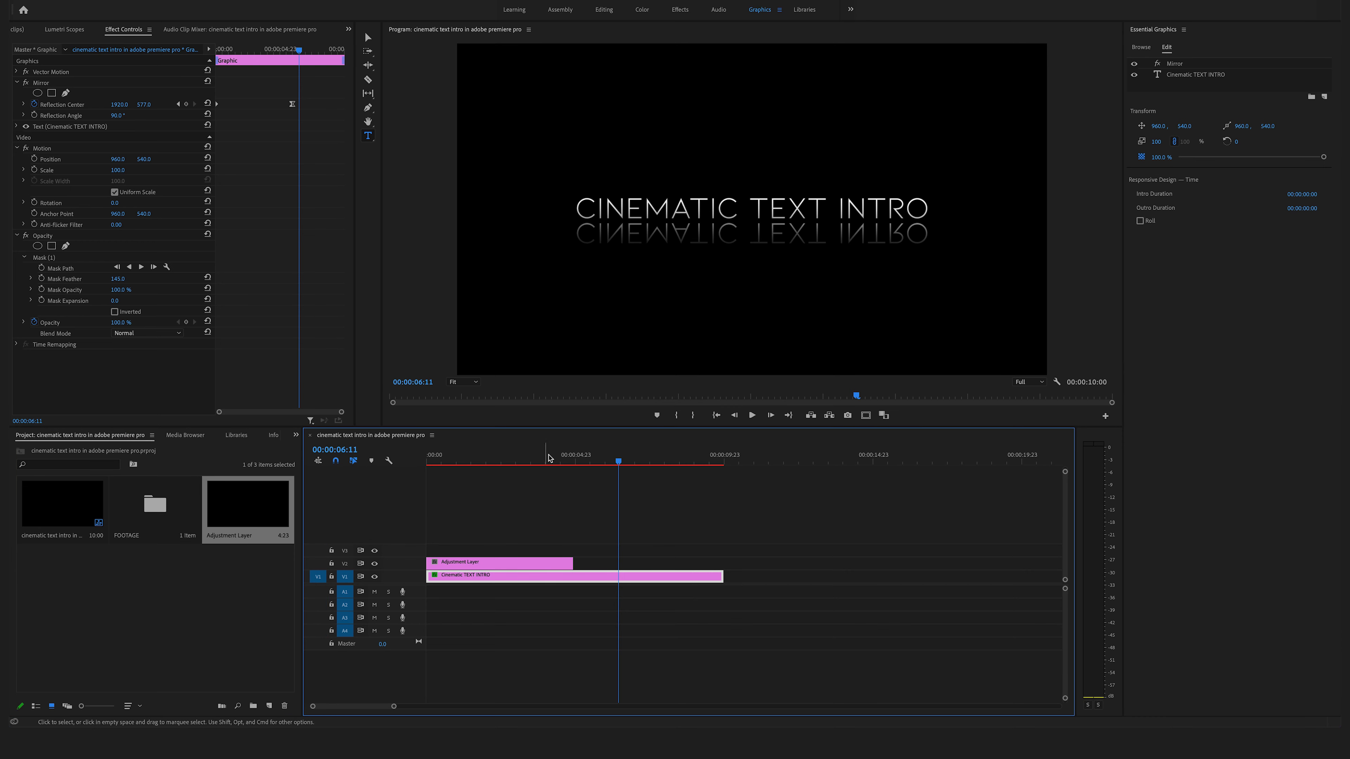
- Extend the adjustment layer's end to match the length of the title clip
left_click_drag(551, 458, 484, 460)
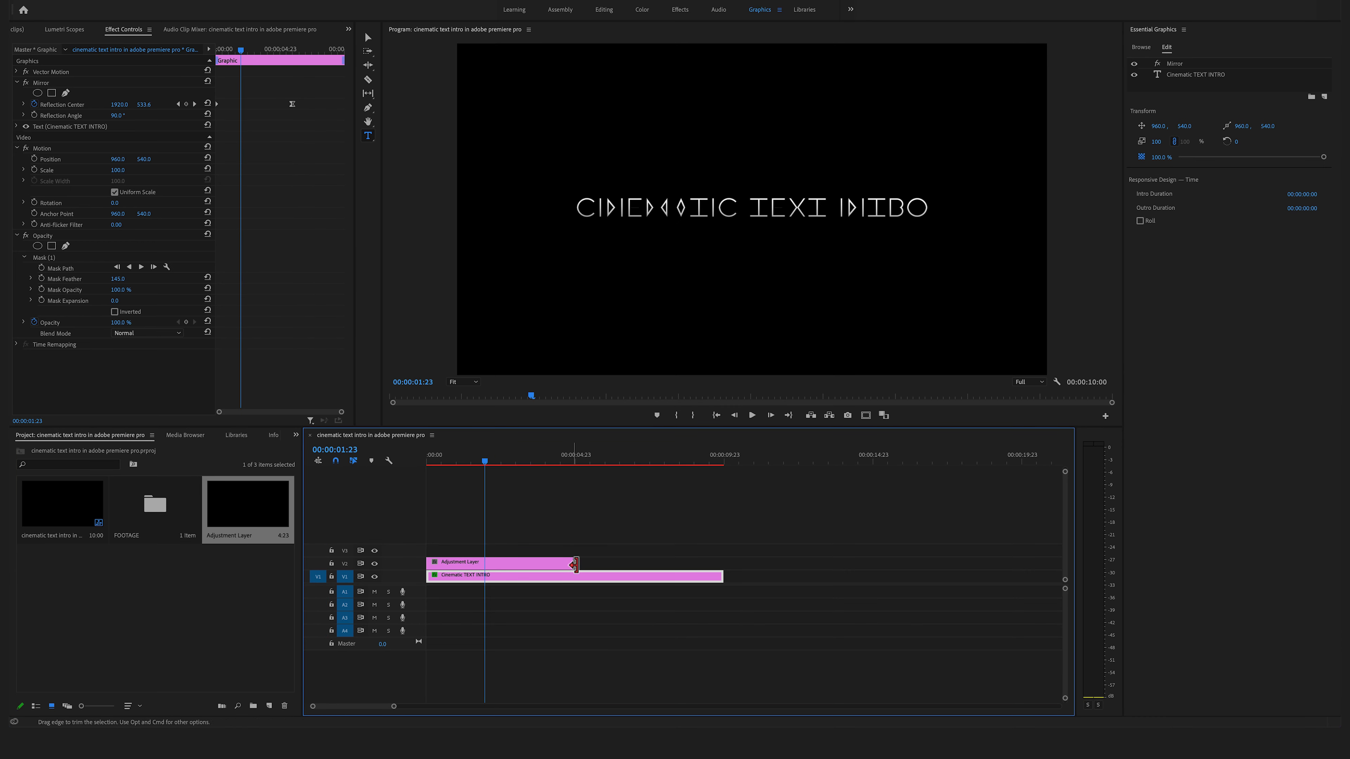
left_click_drag(576, 564, 721, 567)
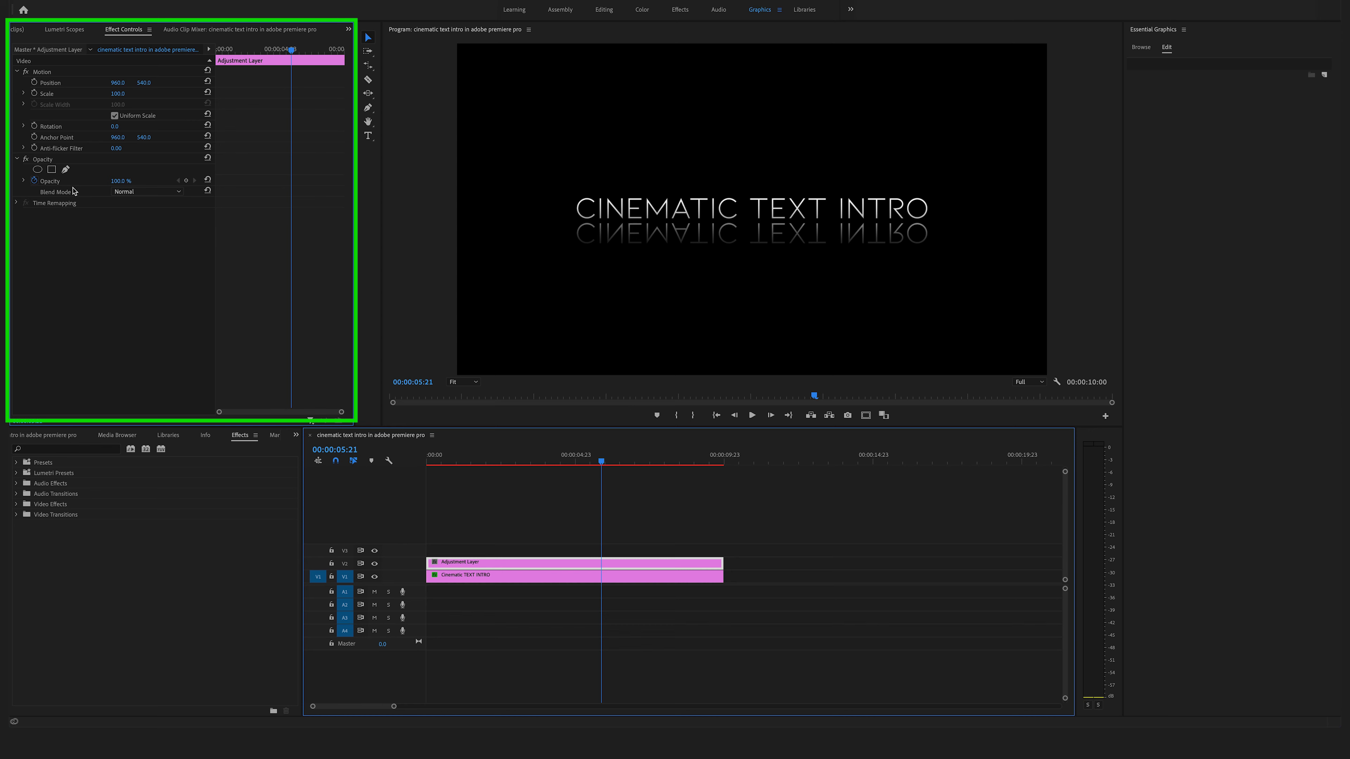
- Add a rectangle opacity mask to the adjustment layer and reshape it to cover the text's reflection
left_click(51, 170)
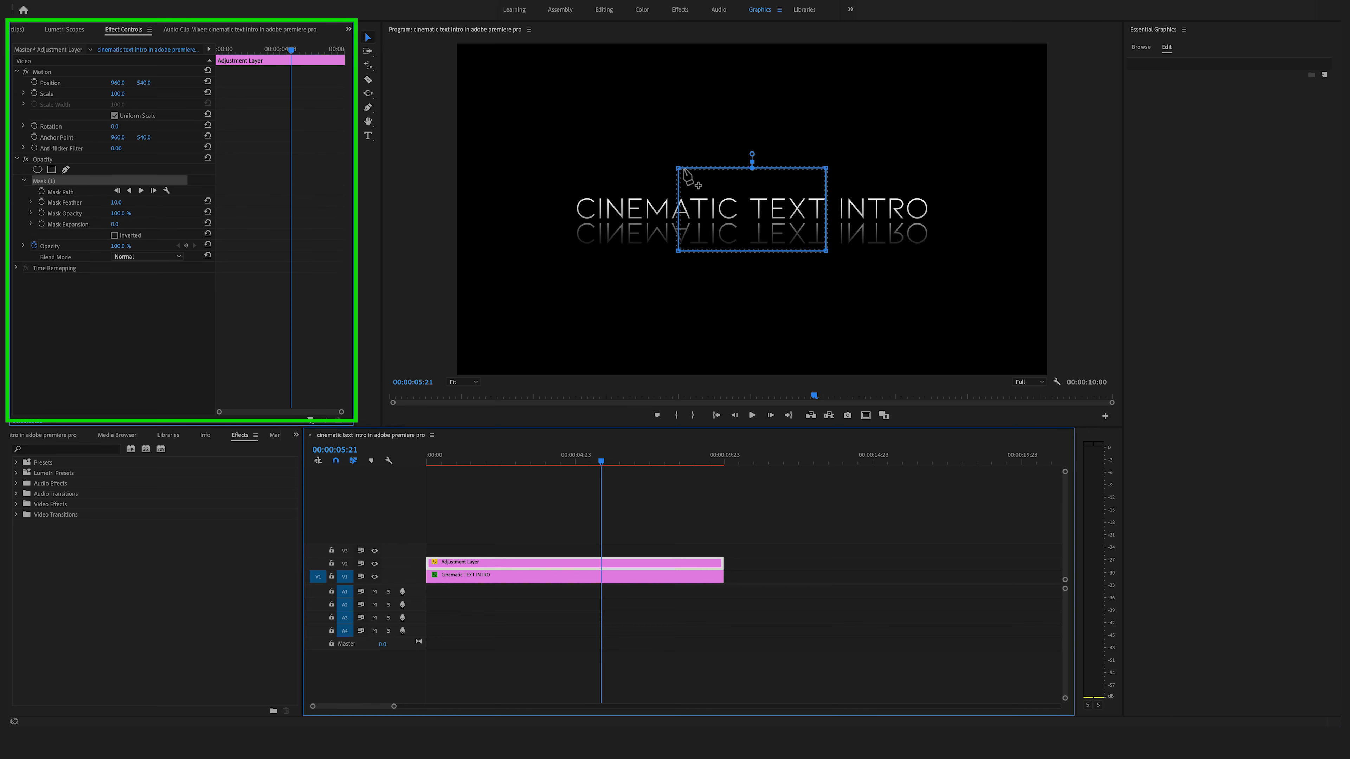
left_click_drag(679, 169, 551, 228)
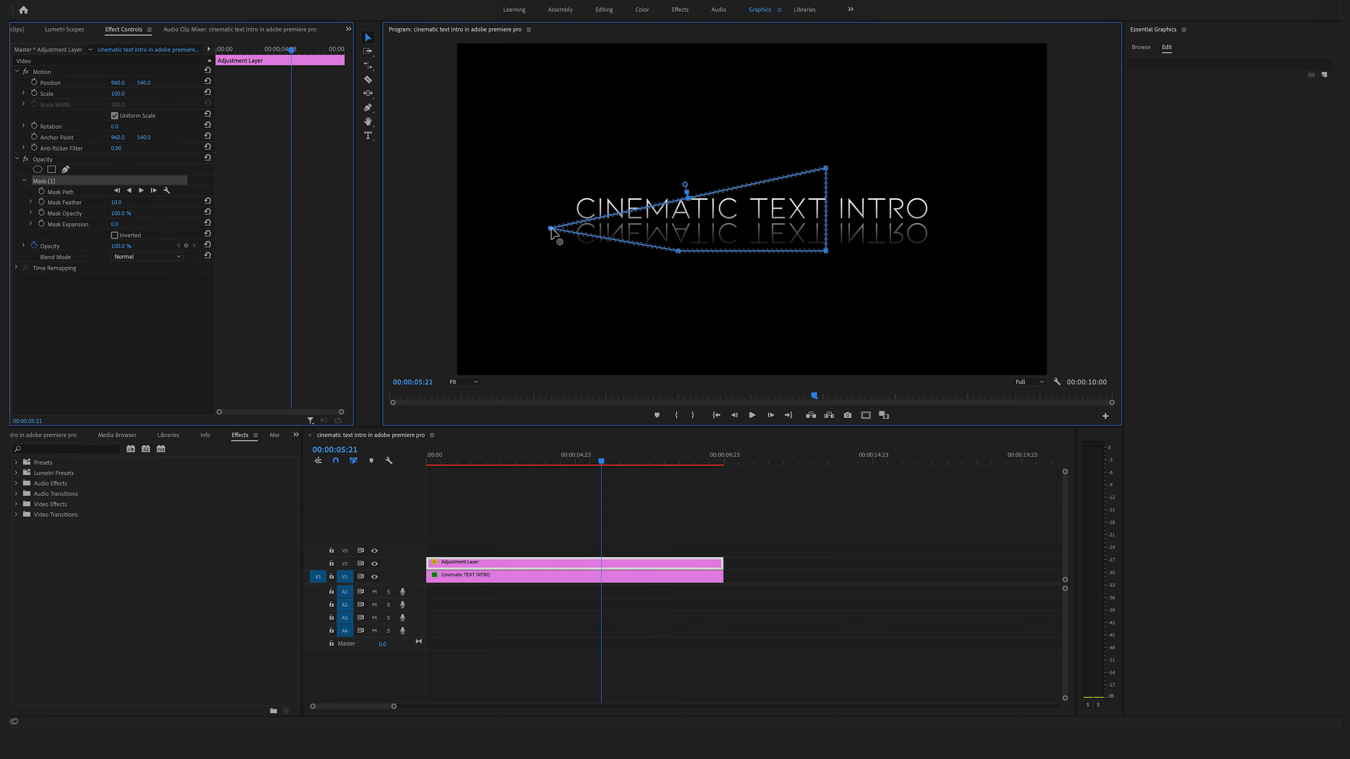
left_click_drag(826, 169, 965, 222)
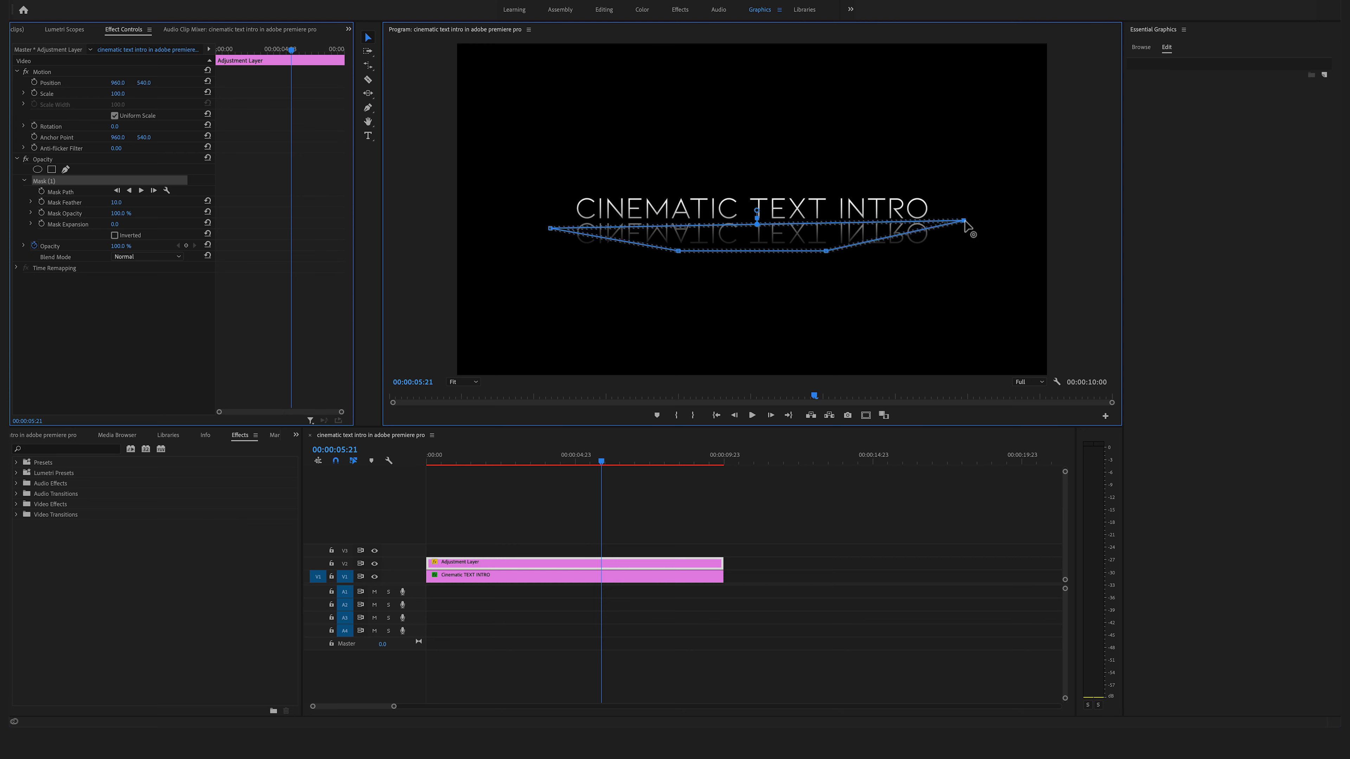
left_click_drag(551, 228, 545, 222)
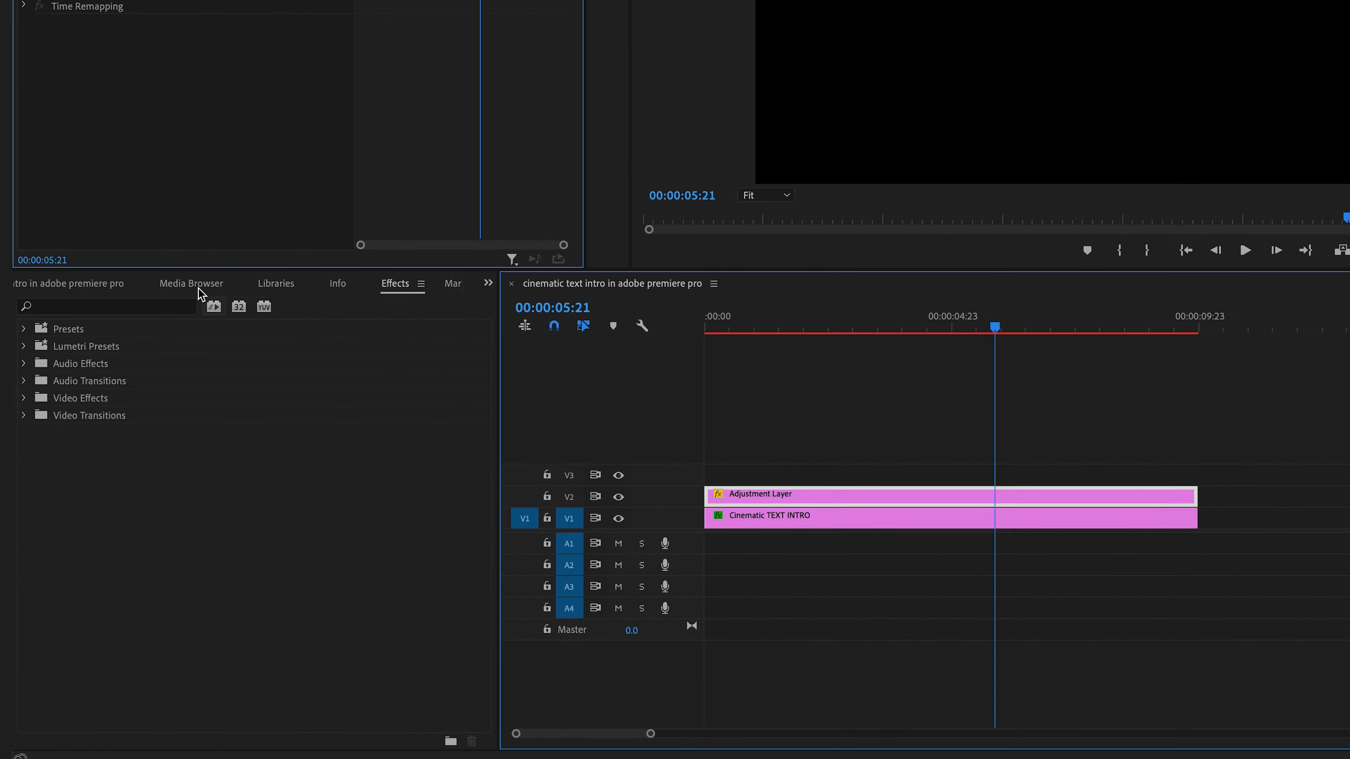
- Search the effects for blur and apply Gaussian Blur to the adjustment layer
left_click(423, 261)
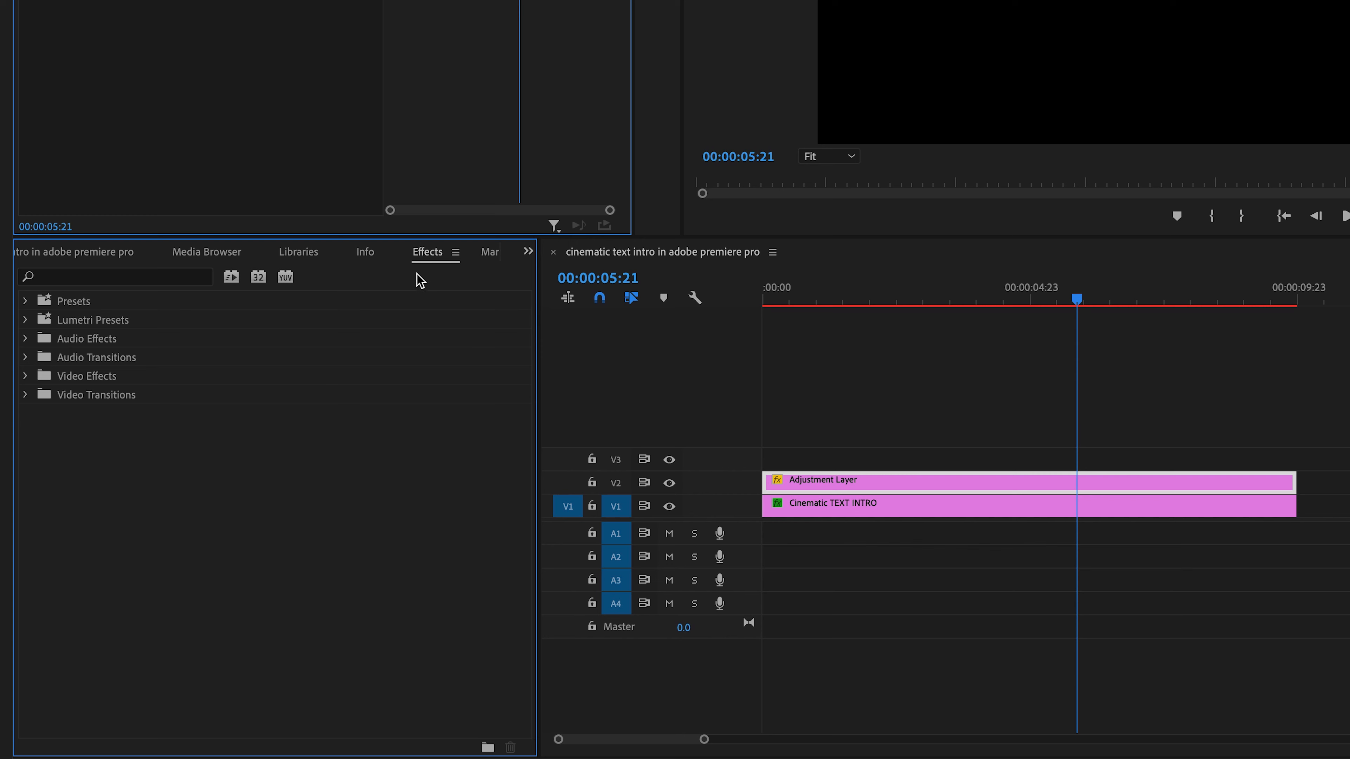
left_click(59, 275)
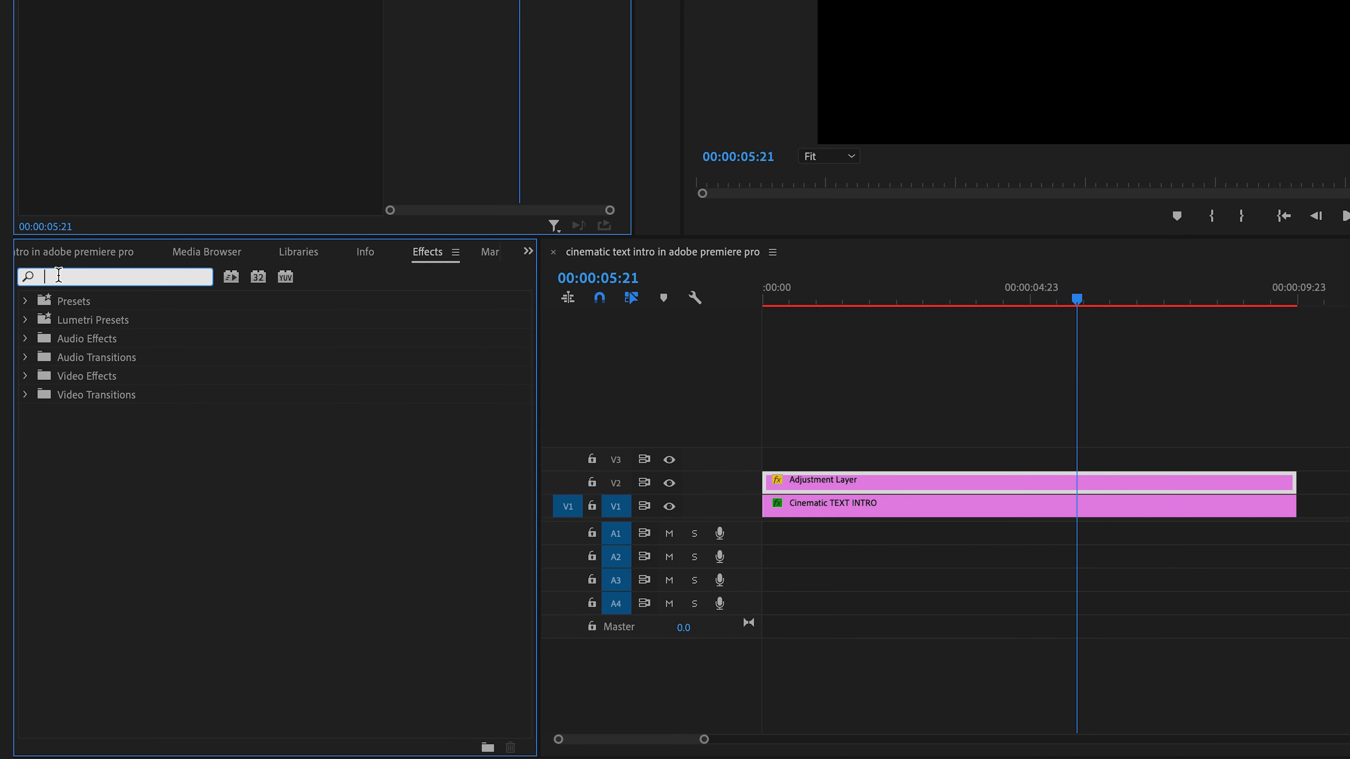
type("blur")
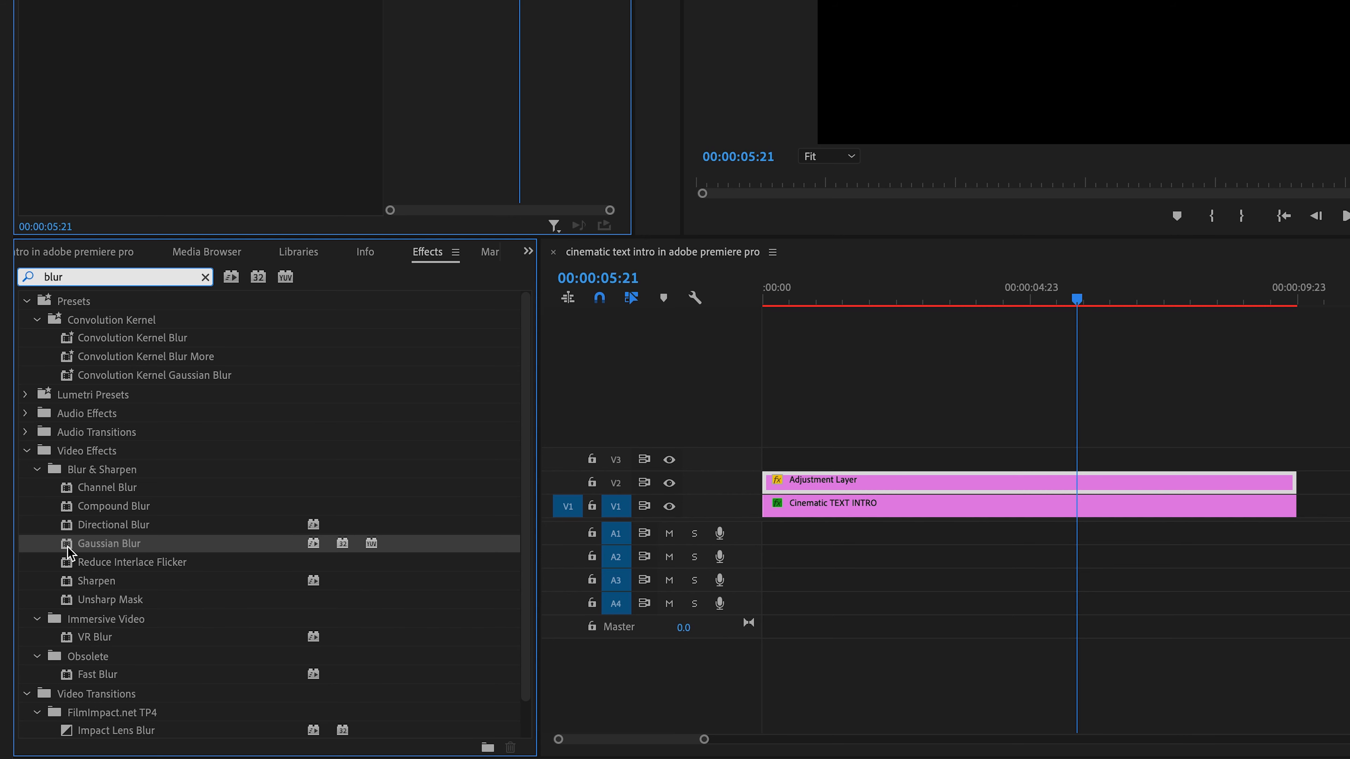
left_click_drag(69, 552, 979, 491)
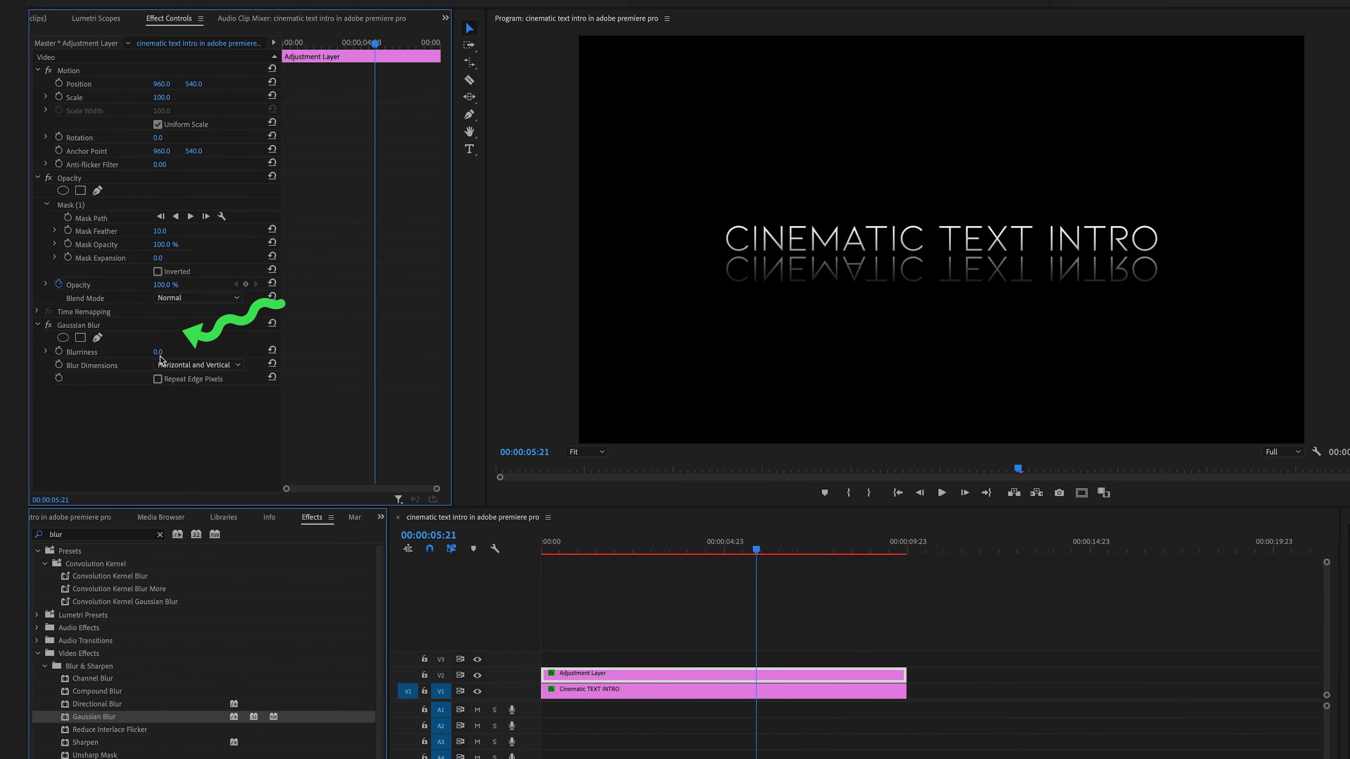
- At the clip's start, set the Gaussian Blur's Blurriness to 0 and enable its animation keyframe
left_click_drag(157, 353, 204, 353)
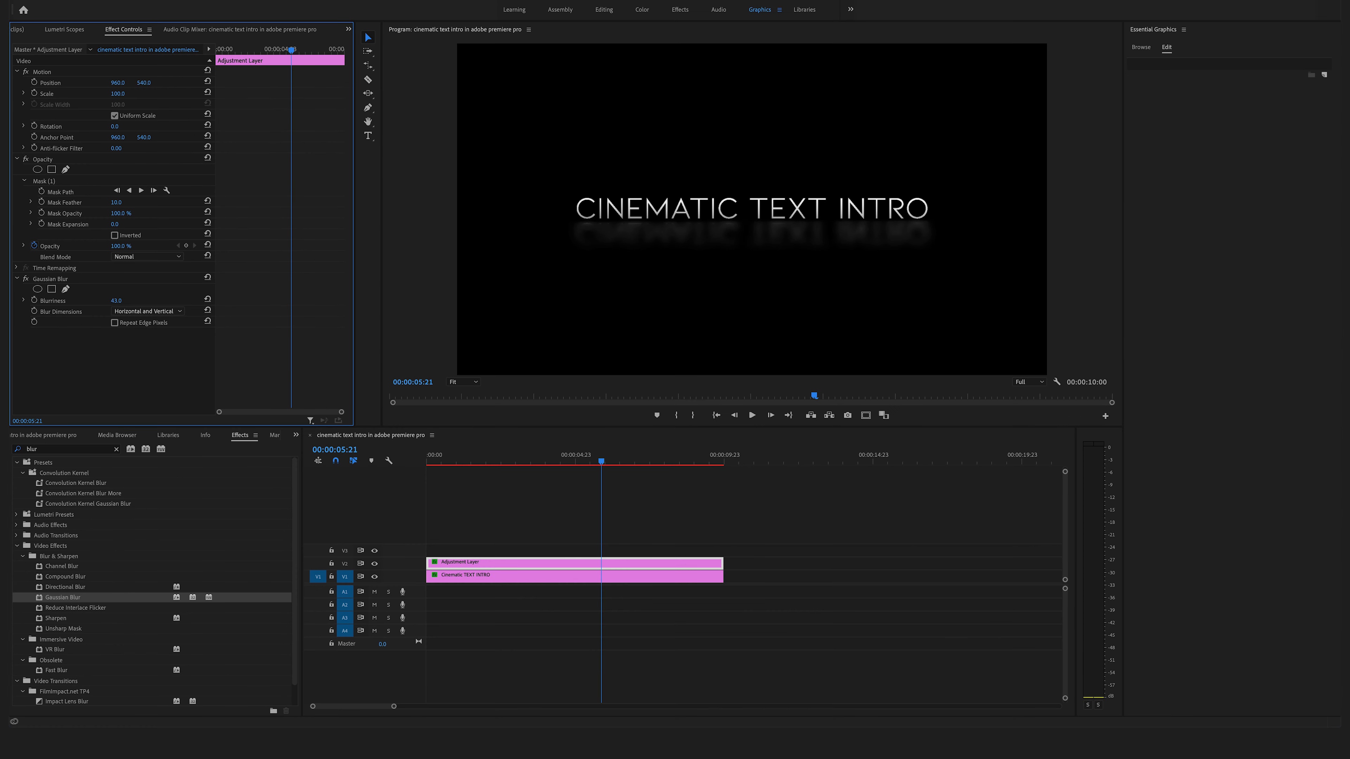
left_click_drag(116, 300, 97, 301)
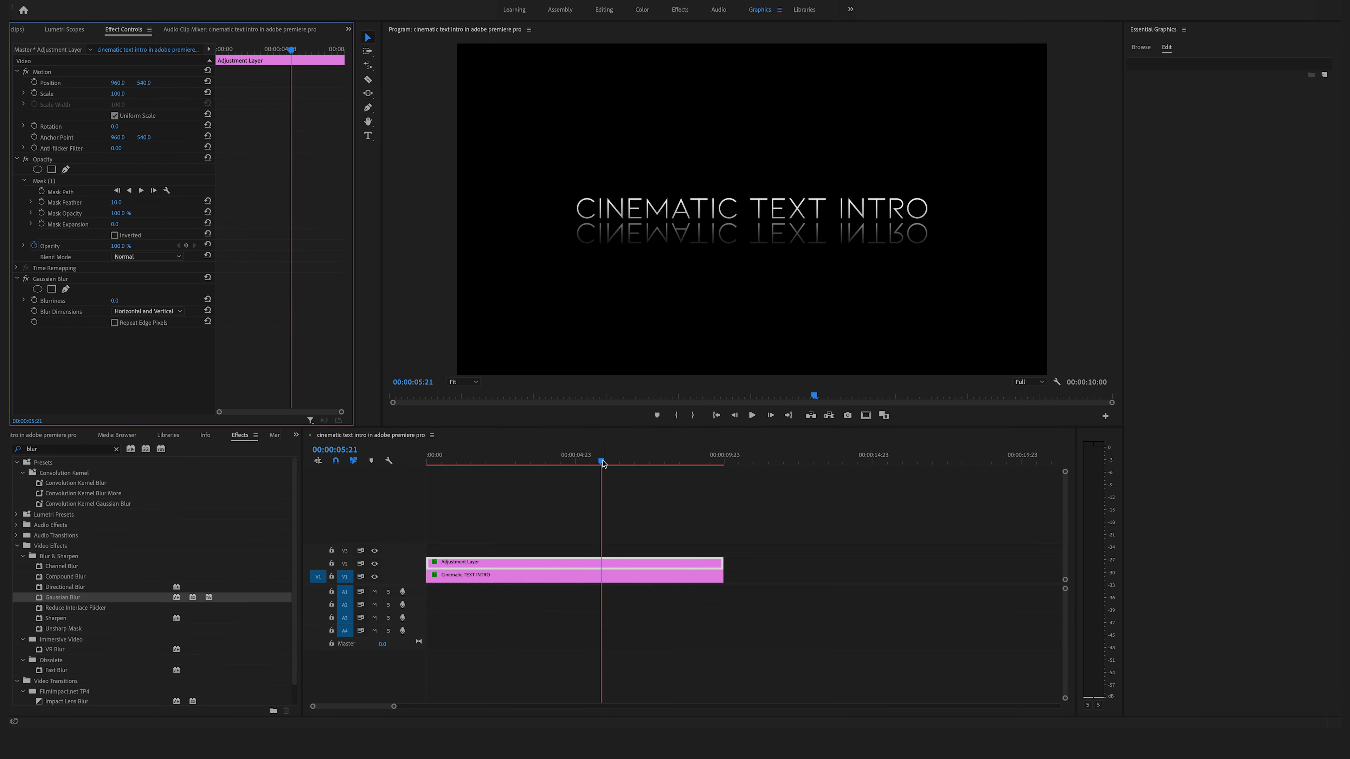
left_click_drag(602, 463, 391, 461)
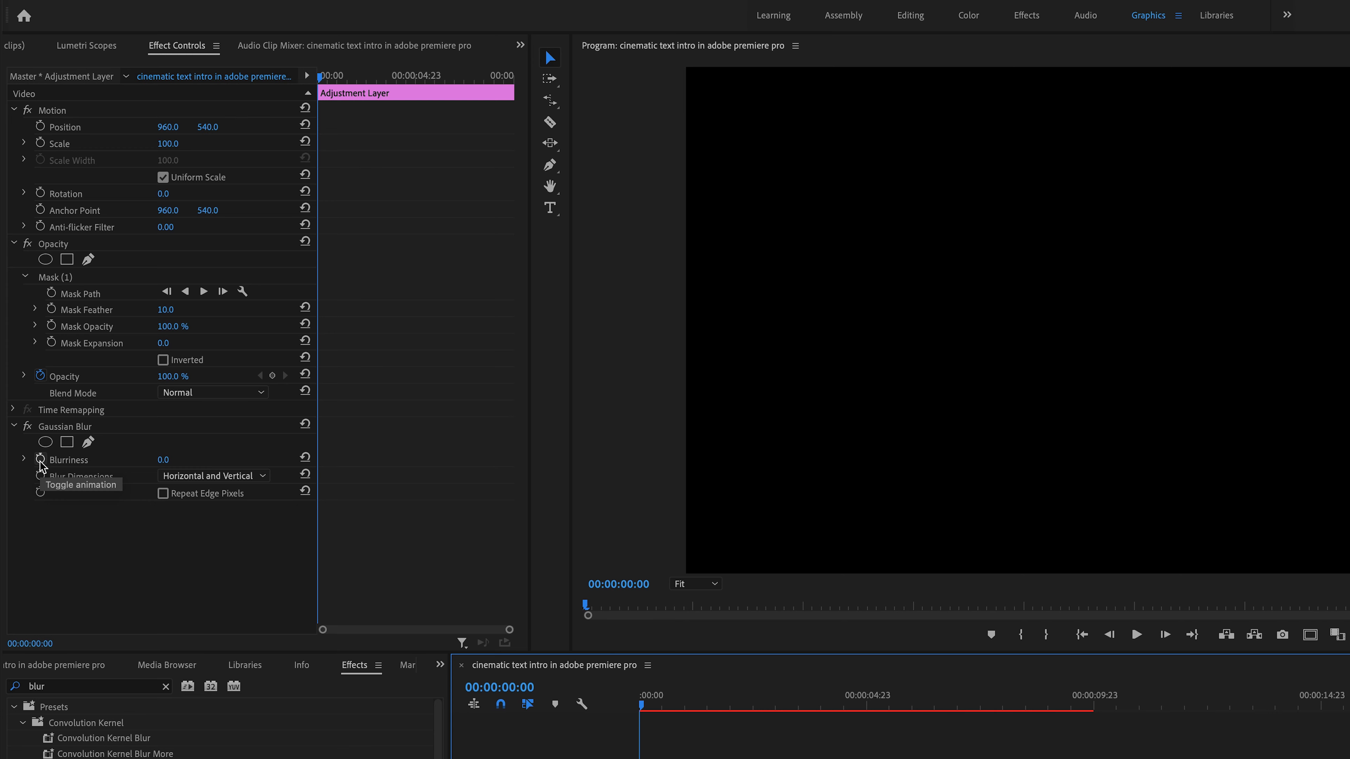
left_click(40, 460)
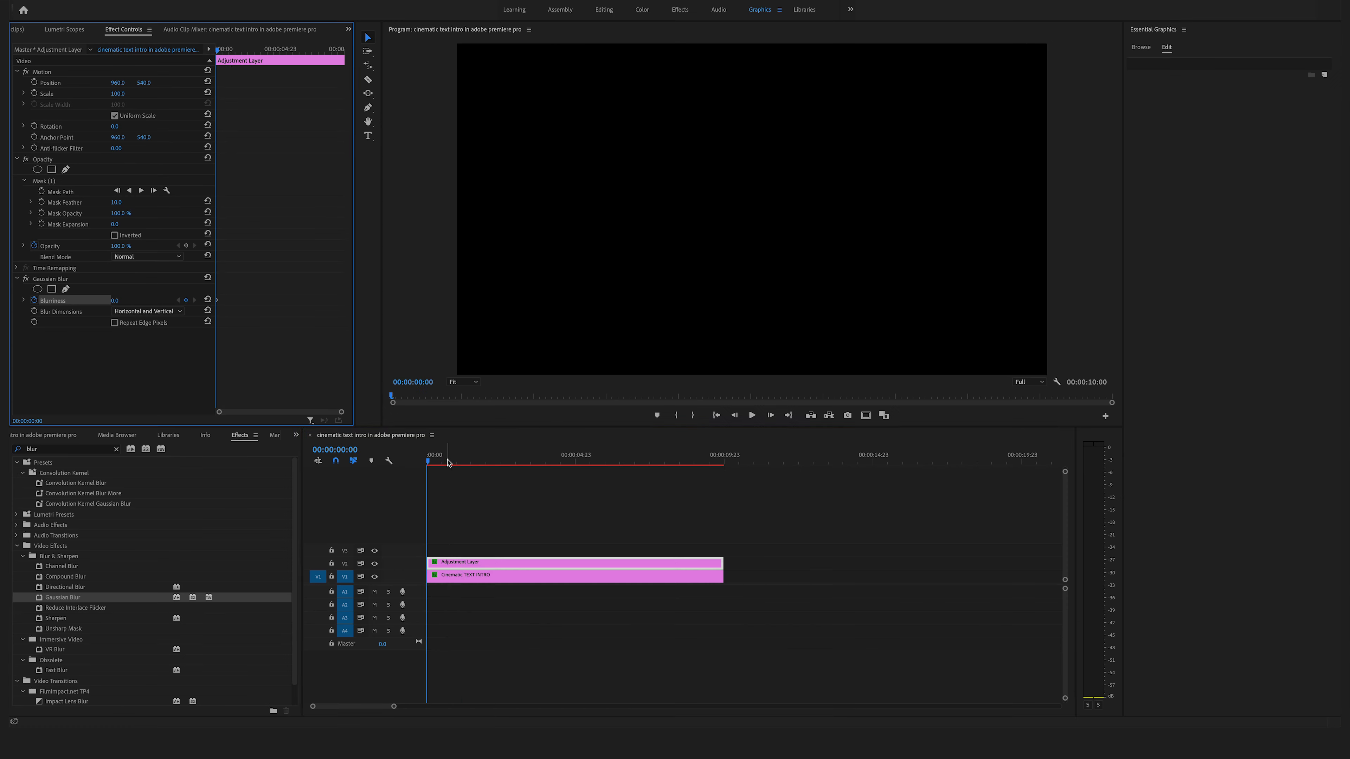
- At 6 seconds, set the Blurriness to 16.1 to add a second keyframe
left_click_drag(650, 710, 897, 718)
mouse_move(594, 469)
left_mouse_down()
mouse_move(621, 469)
mouse_move(607, 470)
left_mouse_up()
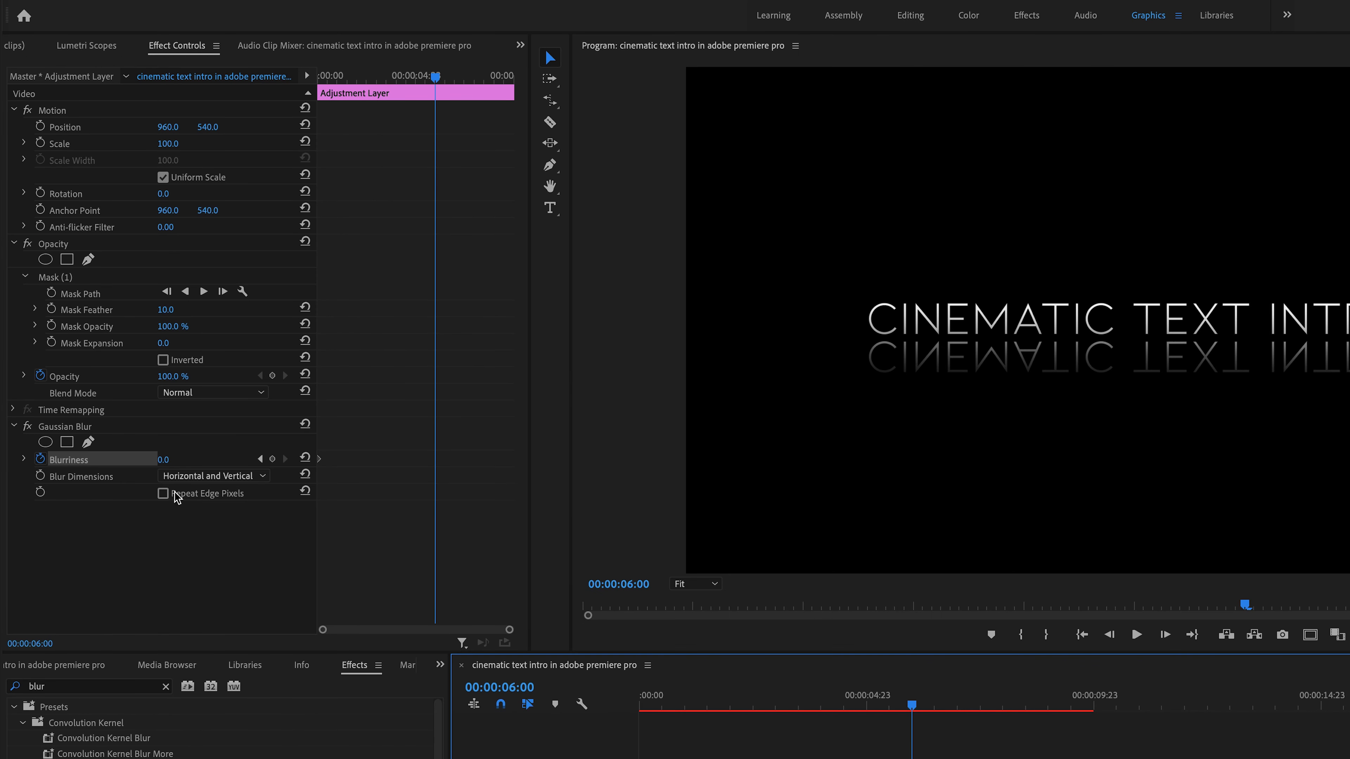
left_click(167, 463)
left_click_drag(167, 463, 183, 463)
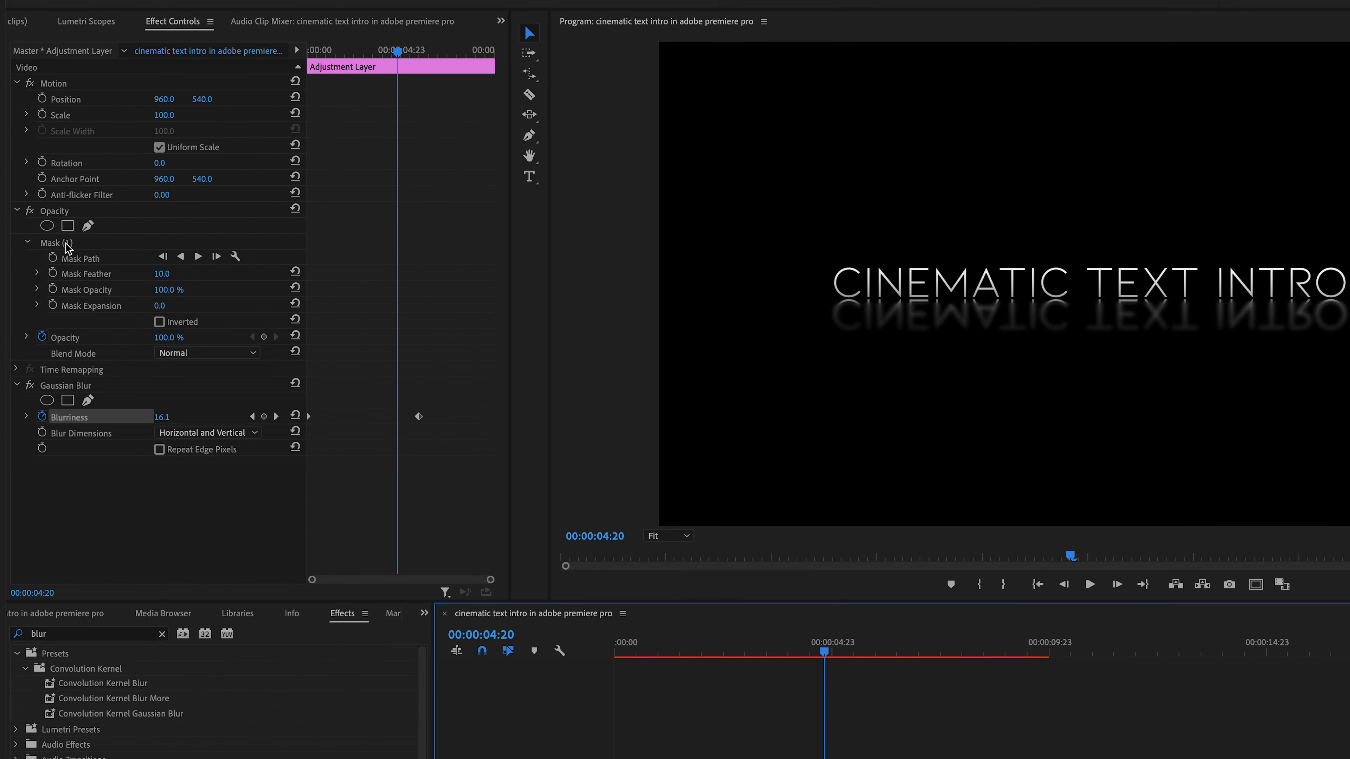
- Increase the adjustment layer mask's feather to soften its edges
left_click(163, 275)
left_click_drag(163, 275, 166, 275)
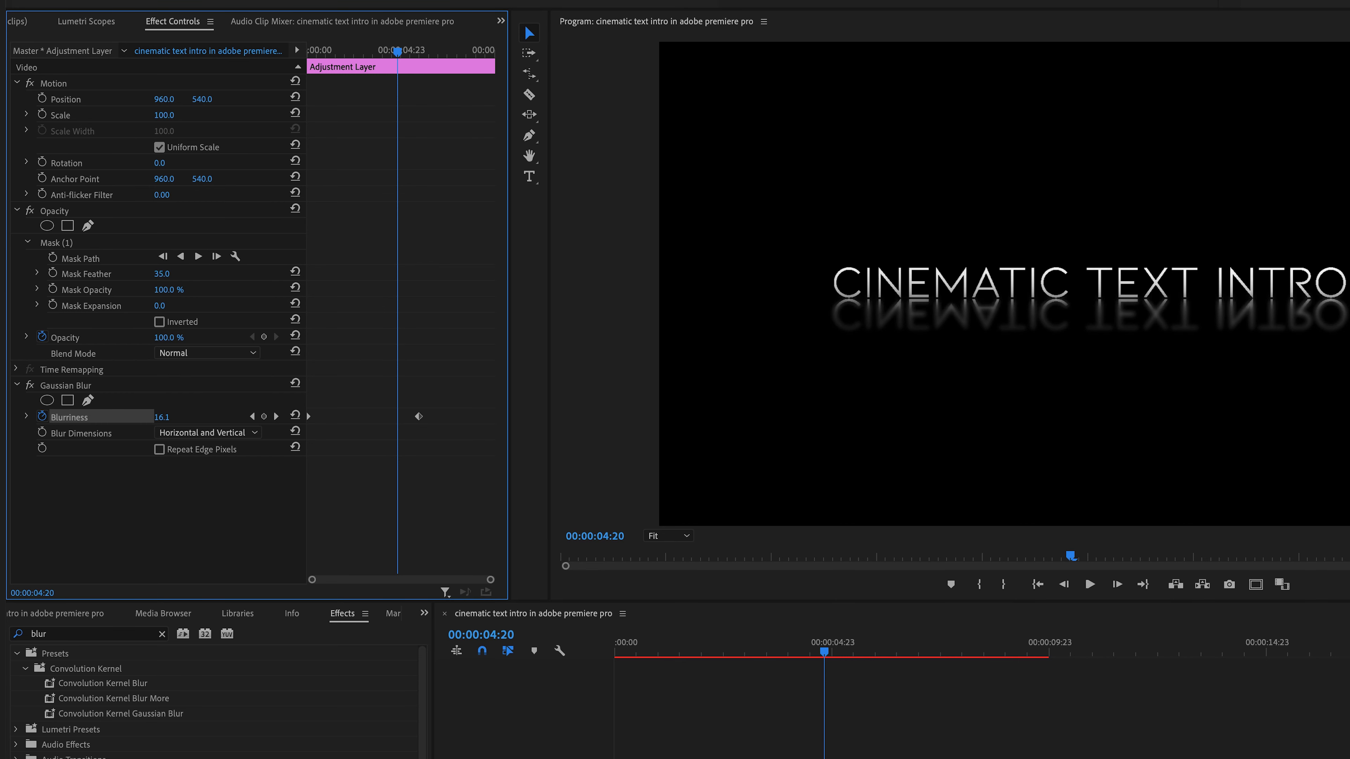
left_click(85, 246)
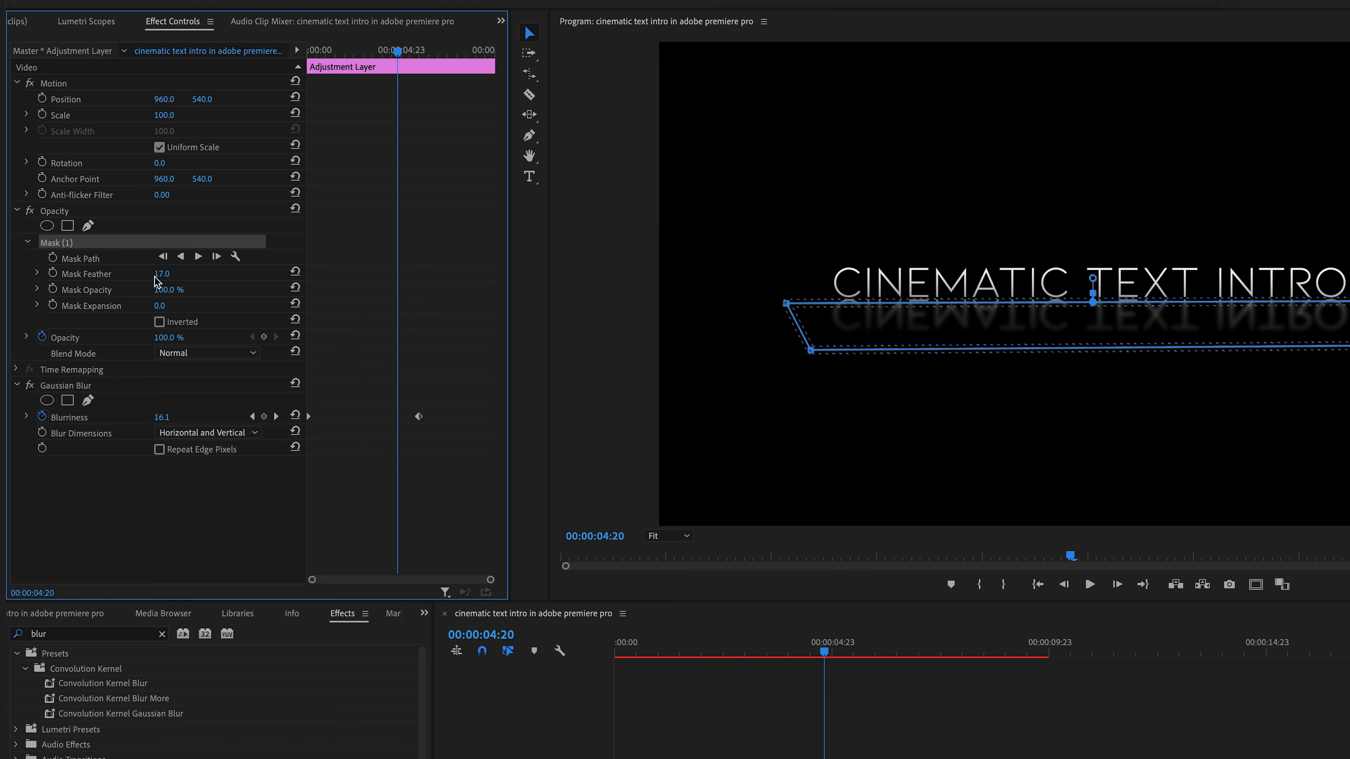
left_click_drag(162, 273, 183, 273)
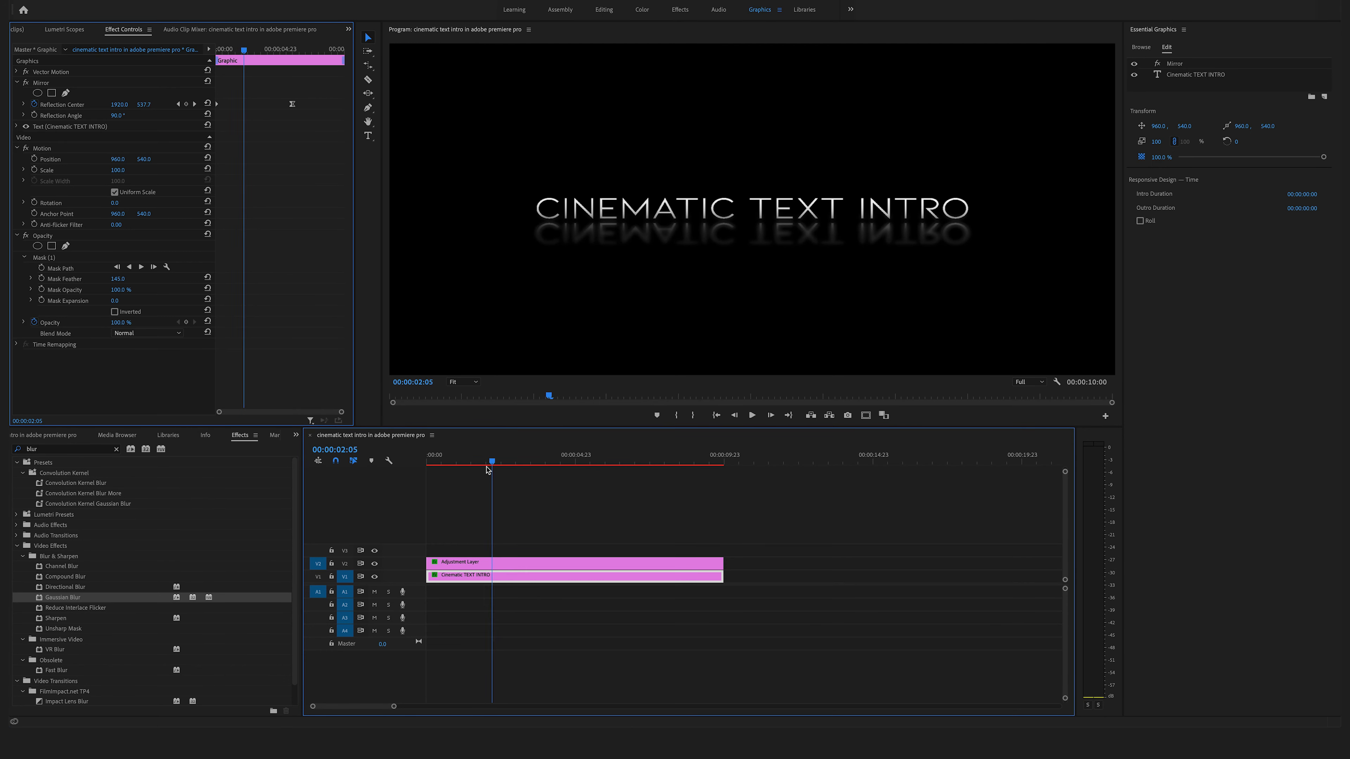
- Animate the title's Scale with a keyframe at 100 at the start and 105 at 9 seconds
left_click_drag(487, 468, 429, 468)
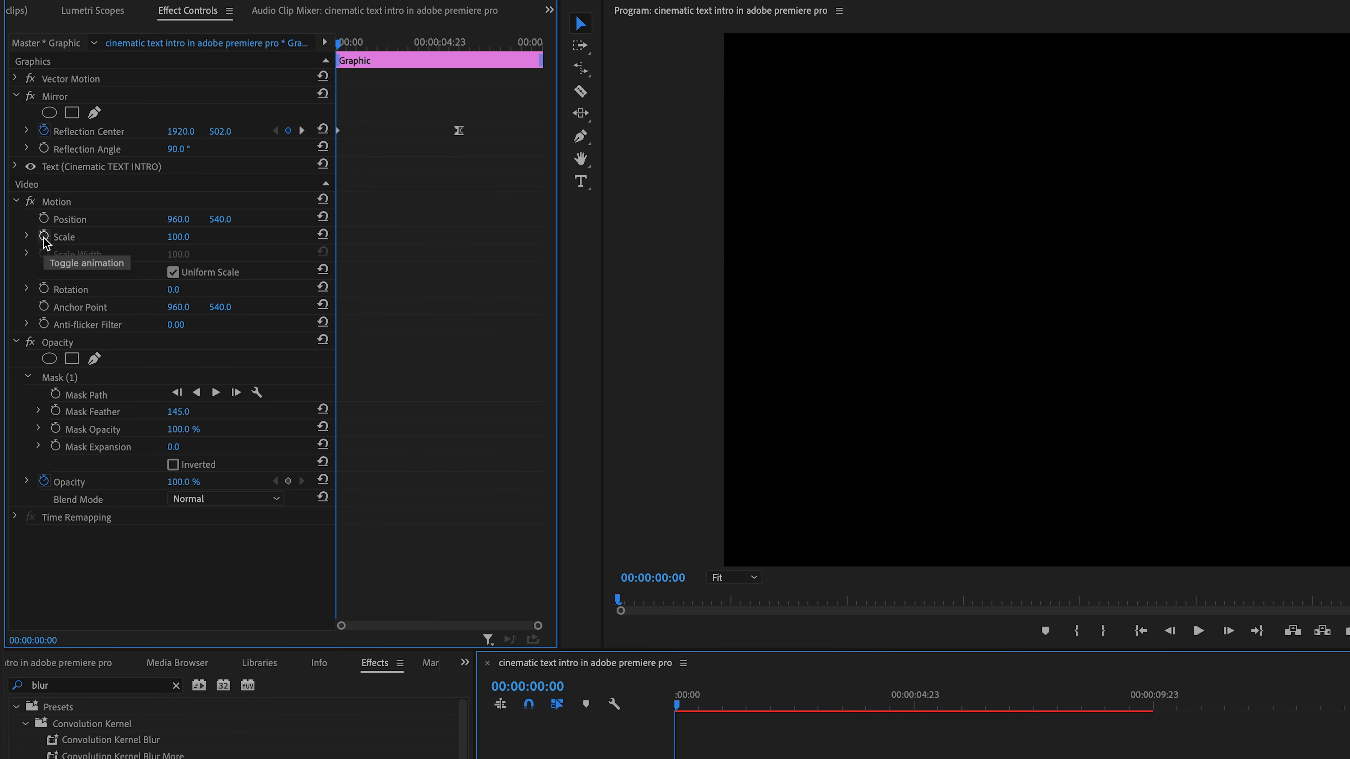
left_click(44, 236)
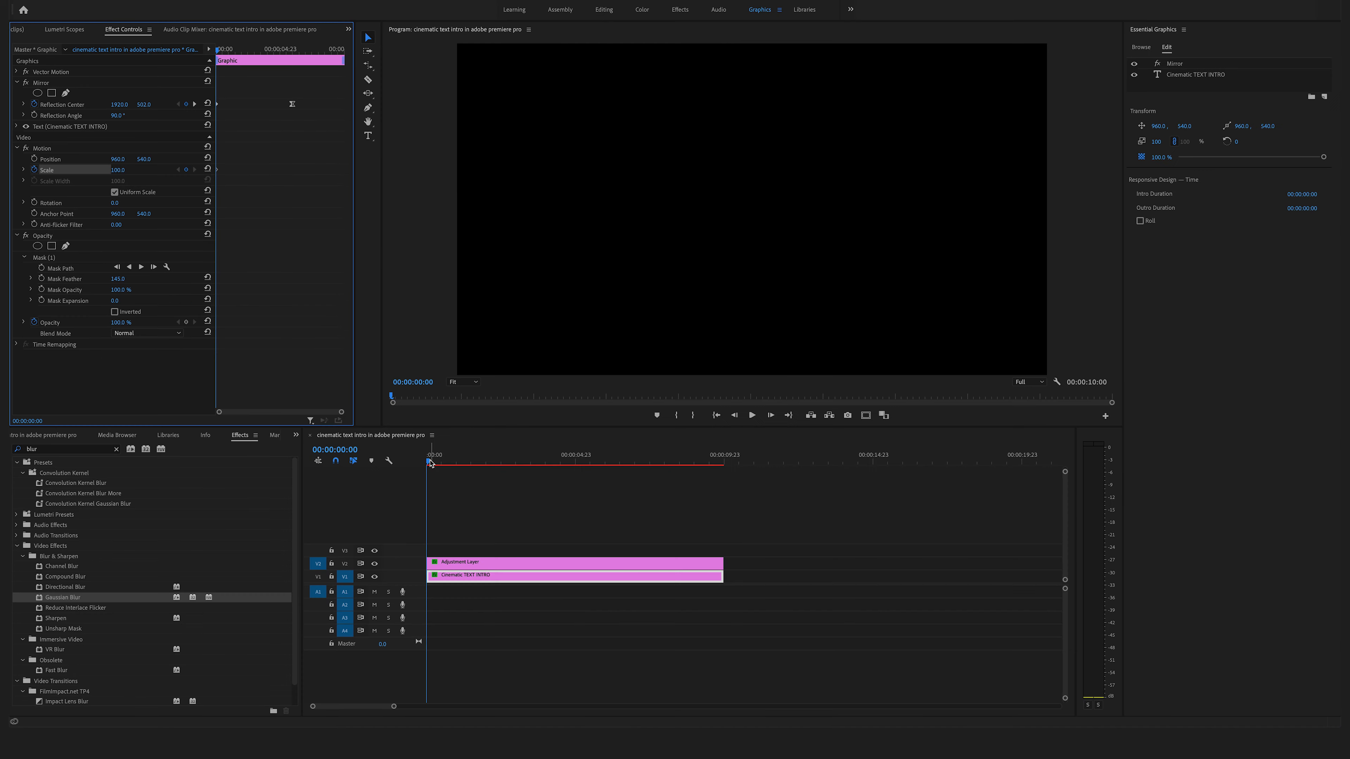
left_click_drag(430, 463, 695, 462)
left_click(121, 169)
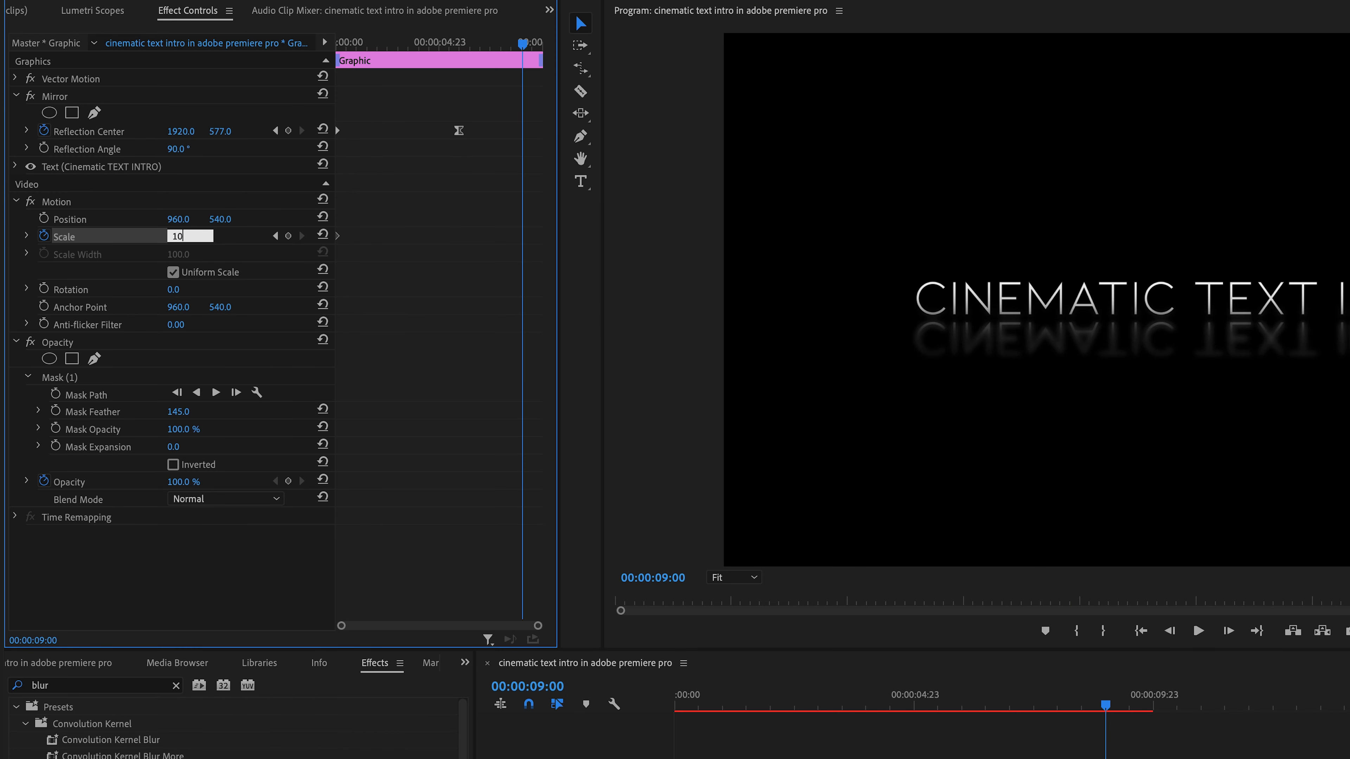
type("105")
key("Return")
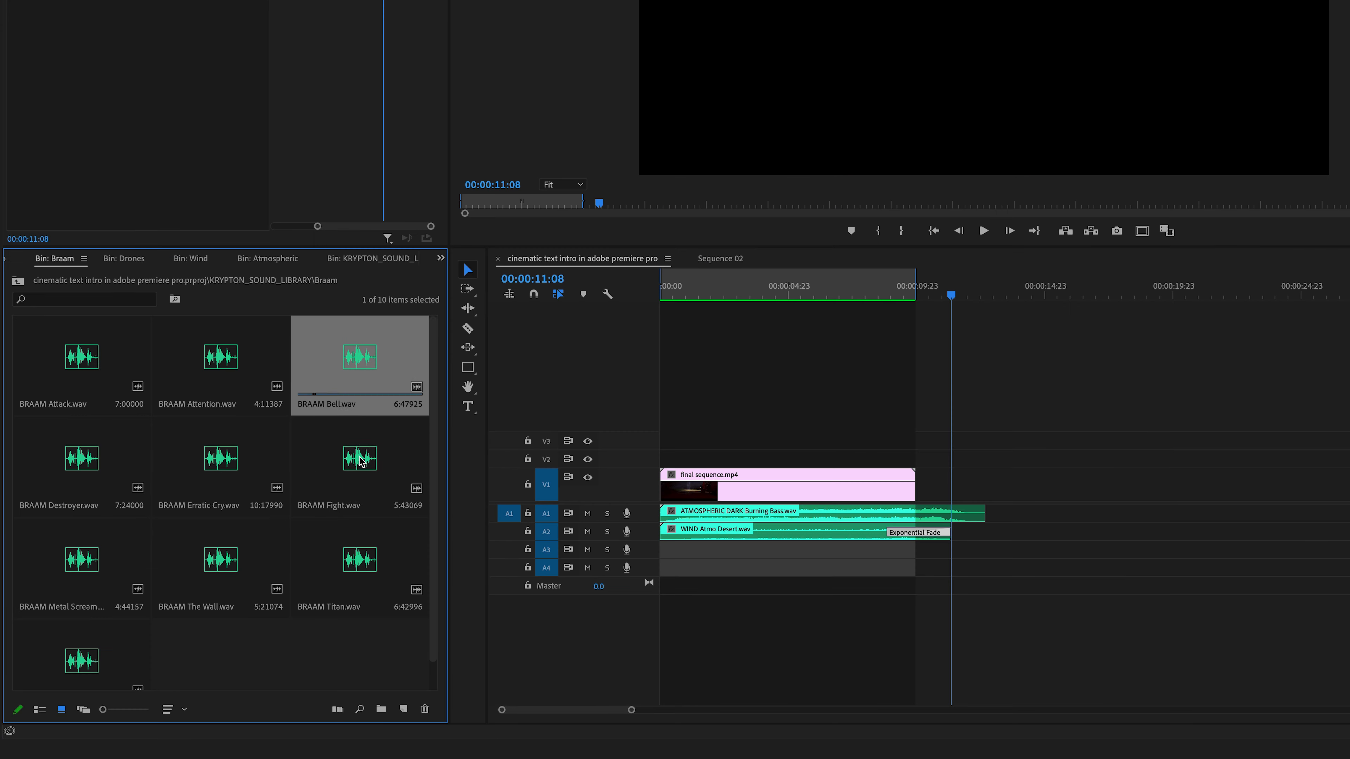
- Browse the footage and sound effect bins for sounds to accompany the intro
left_click(81, 457)
scroll(160, 478, "down", 1)
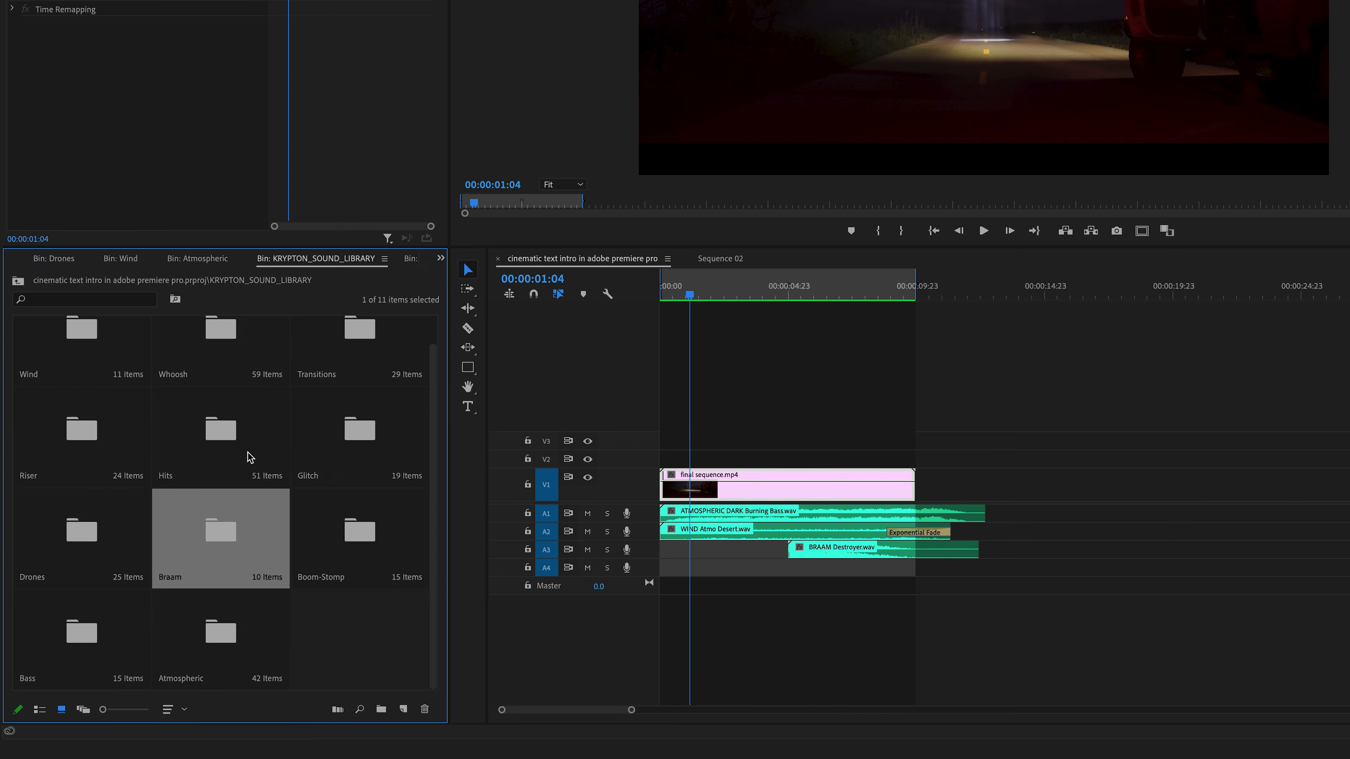
double_click(247, 459)
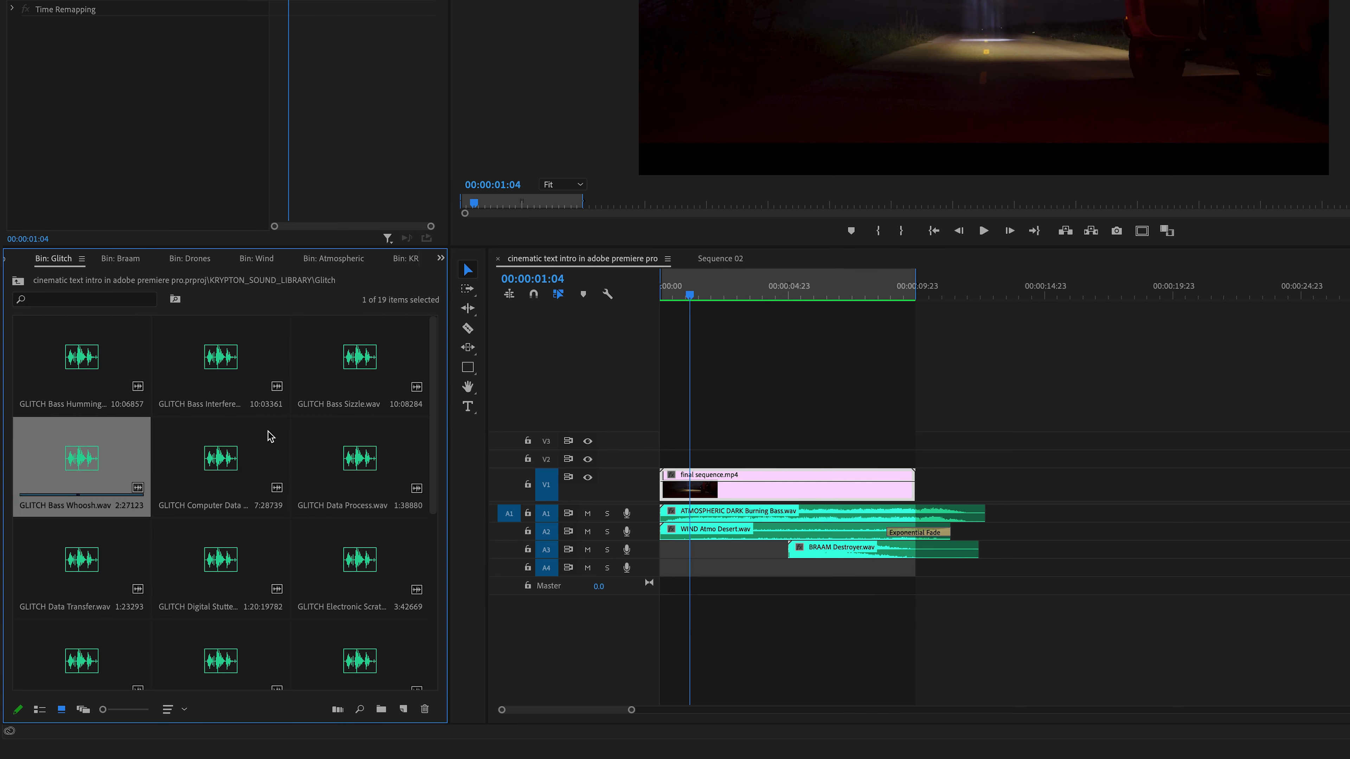
scroll(229, 370, "down", 3)
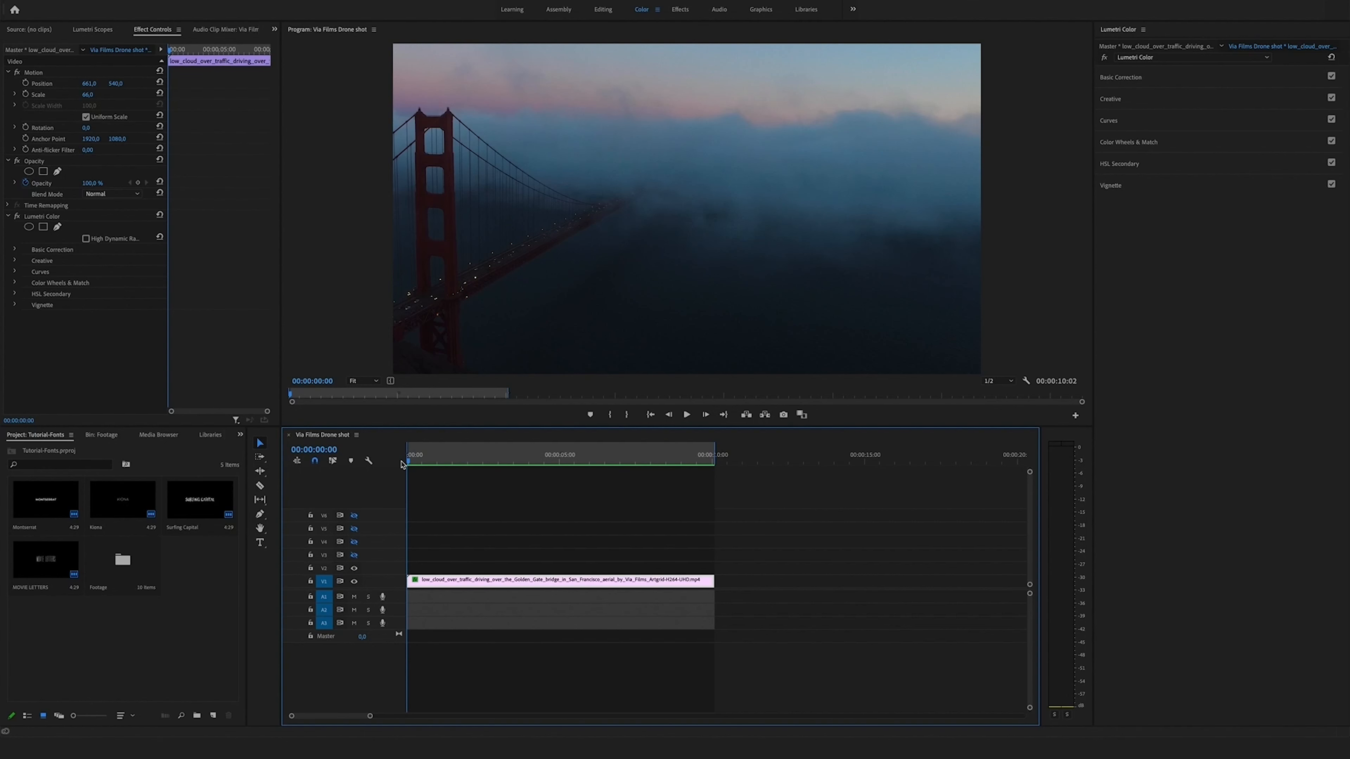
- Play and scrub through the drone shot sequence to preview it
key("space")
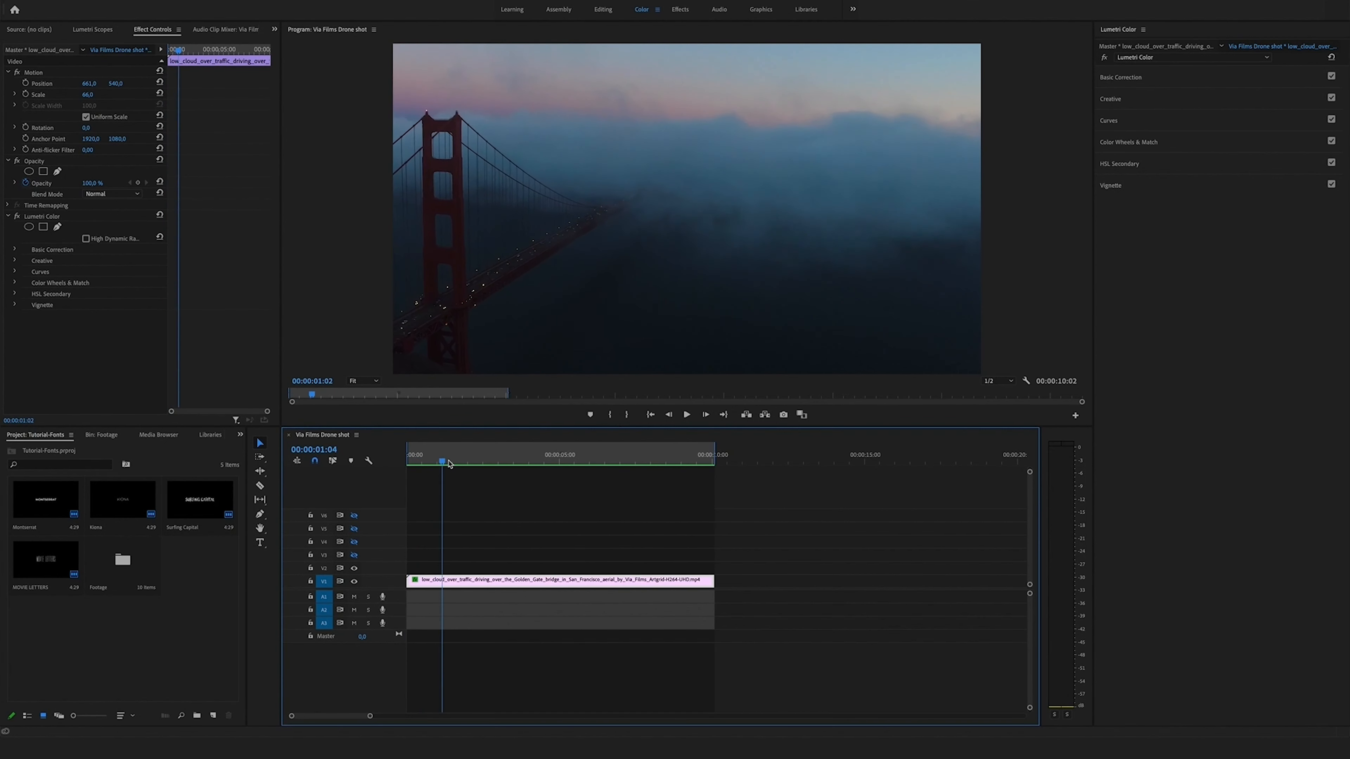
left_click(406, 467)
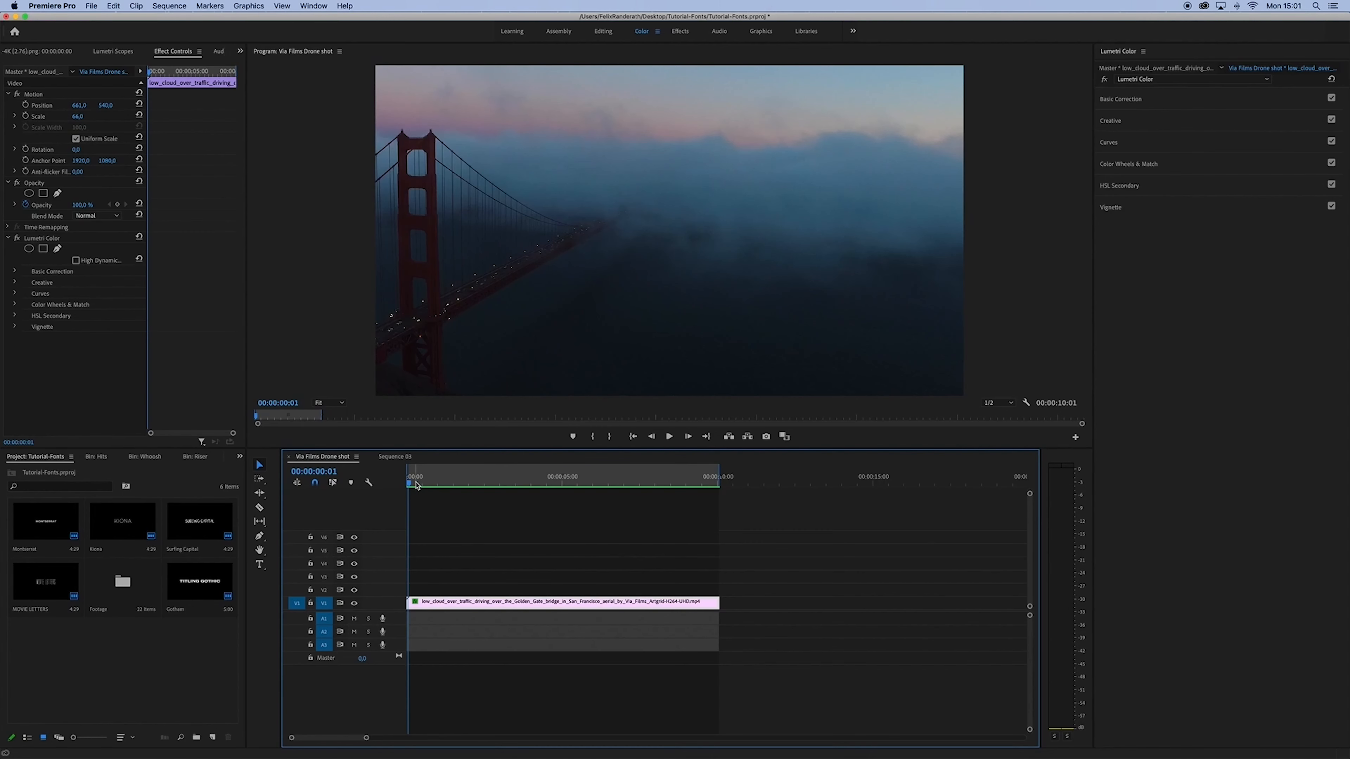
left_click_drag(420, 485, 488, 493)
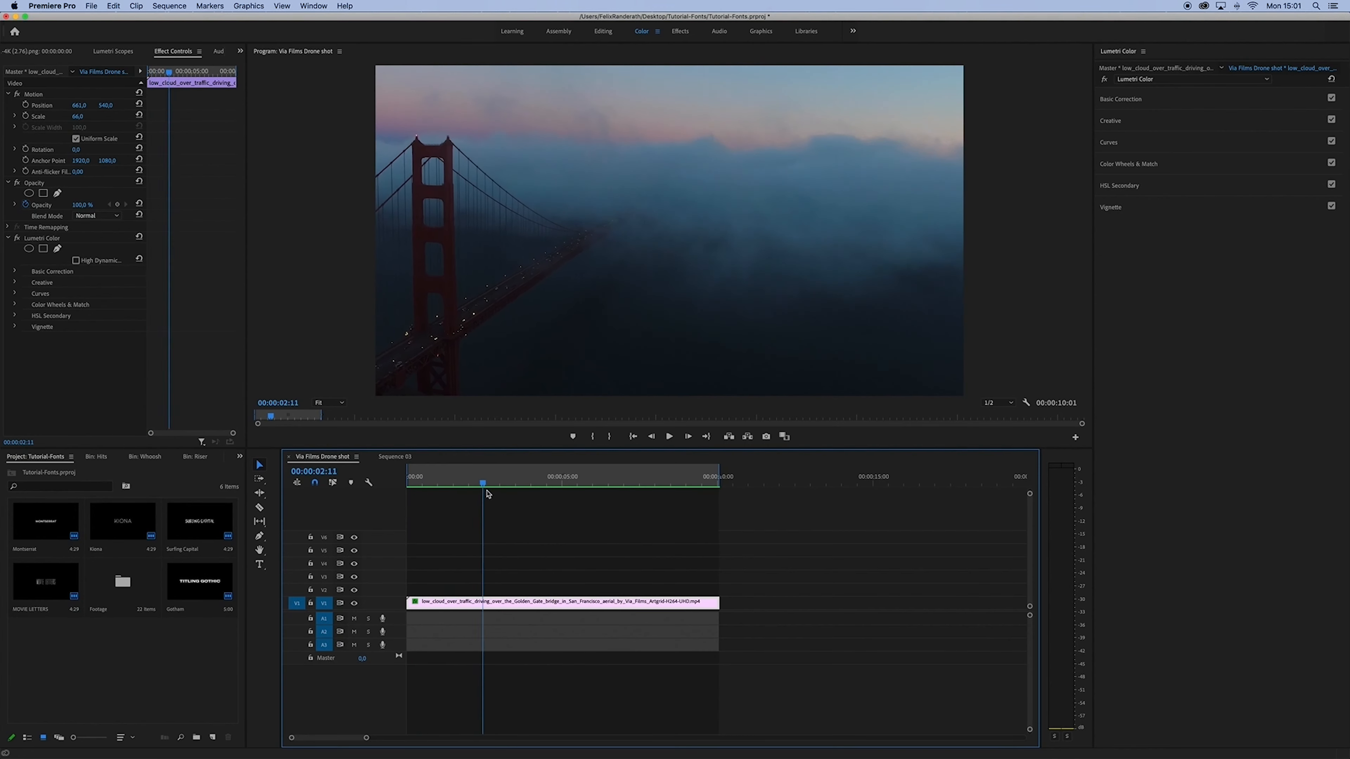